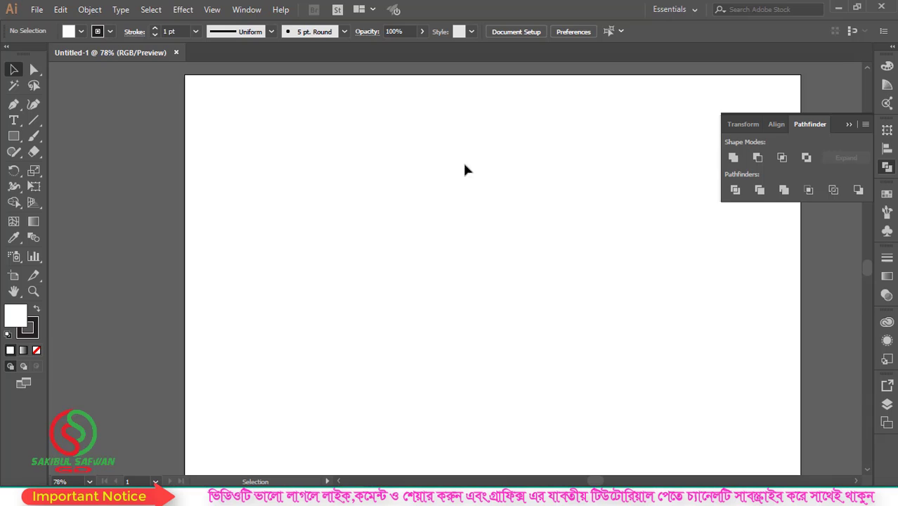
pyautogui.scroll(-1, 255, 193)
pyautogui.scroll(1, 622, 200)
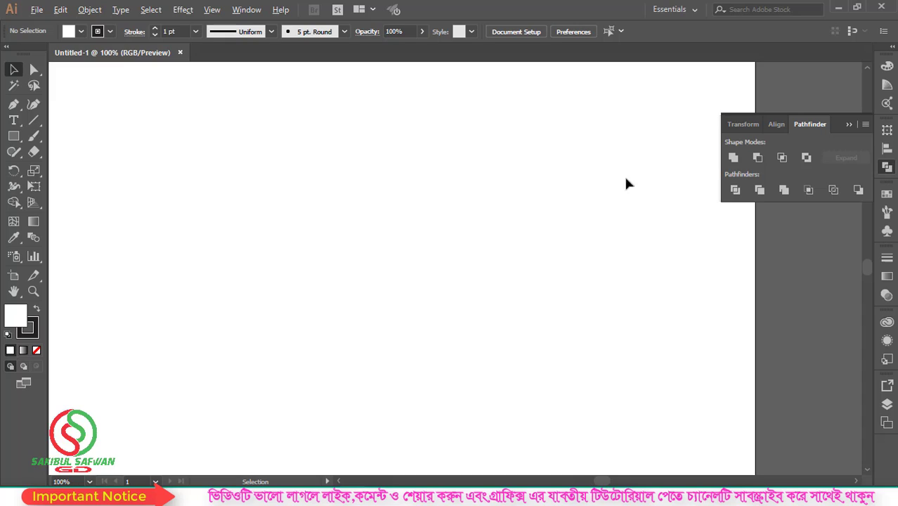
pyautogui.scroll(-1, 131, 222)
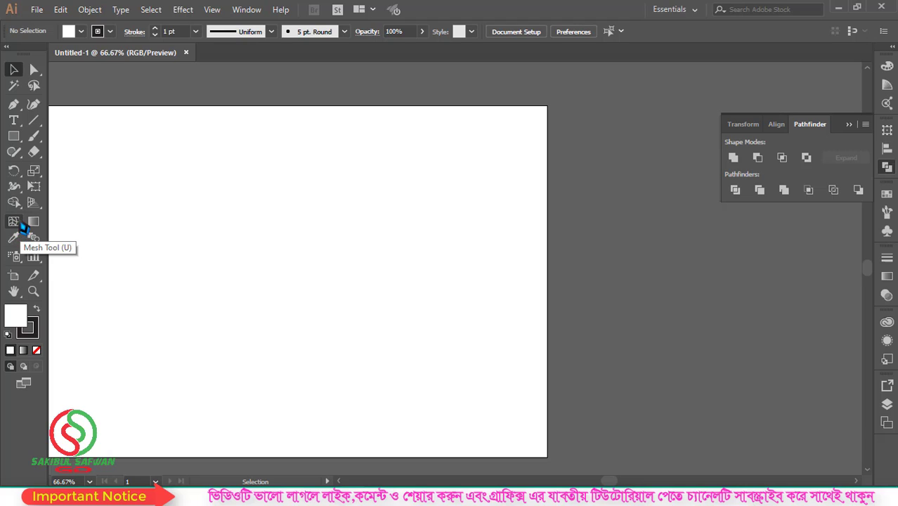
pyautogui.scroll(-1, 369, 168)
pyautogui.scroll(1, 160, 196)
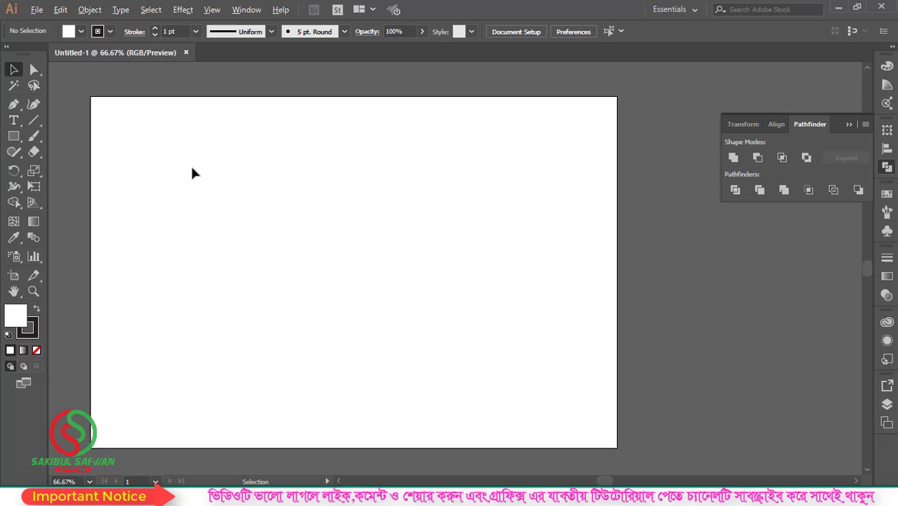
pyautogui.scroll(1, 391, 243)
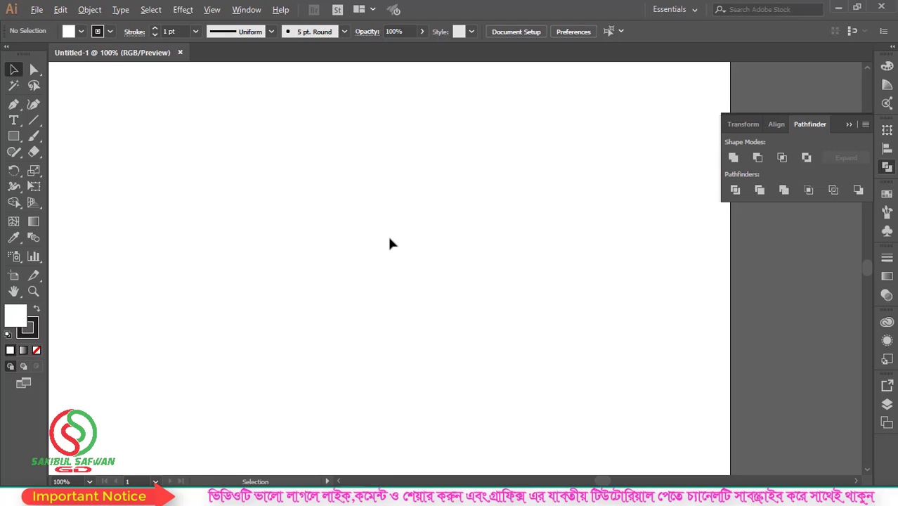
# Draw a rectangle about 282 by 209 pt on the artboard and fill it with the bright cyan-blue swatch
pyautogui.press('alt')
pyautogui.moveTo(14, 137); pyautogui.dragTo(45, 143)
pyautogui.moveTo(158, 165); pyautogui.dragTo(344, 300)
pyautogui.scroll(1, 177, 226)
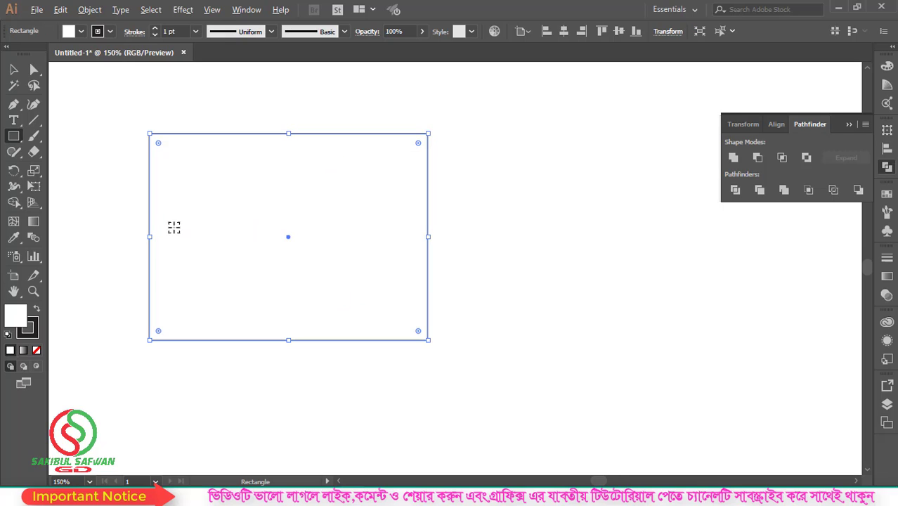
pyautogui.click(81, 31)
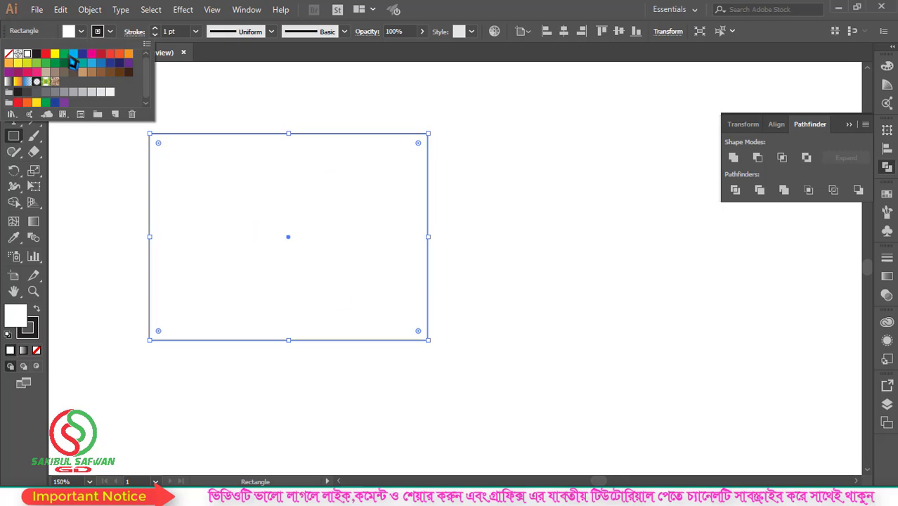
pyautogui.click(72, 55)
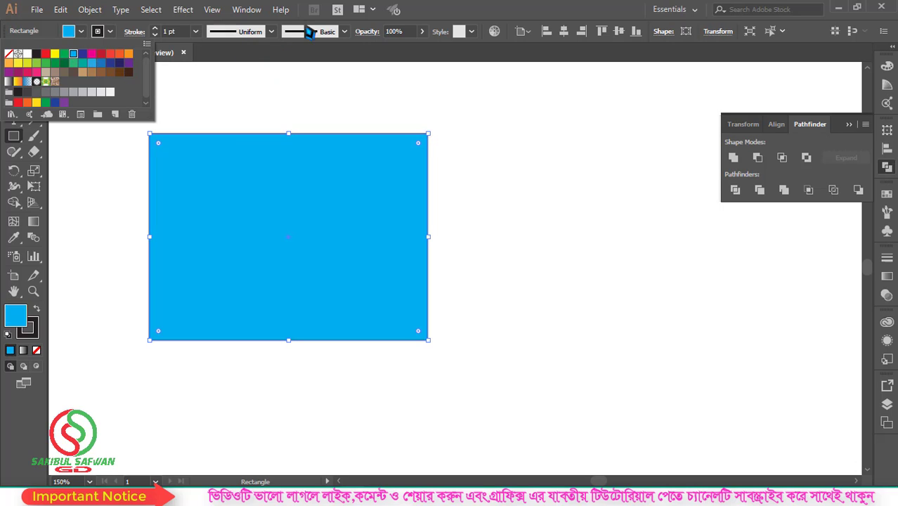
# Add five mesh points to the blue rectangle with the Mesh tool, running diagonally from its upper-left to its lower-right corner
pyautogui.click(13, 69)
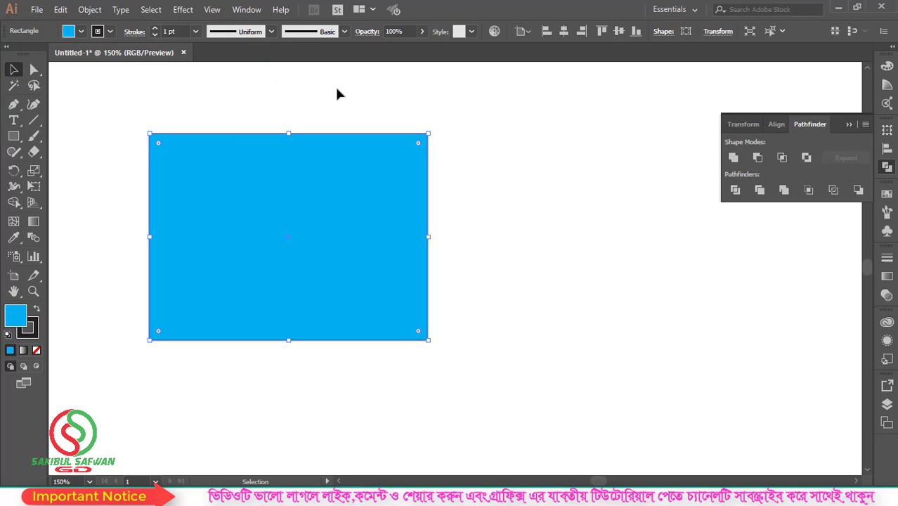
pyautogui.click(135, 129)
pyautogui.moveTo(127, 124); pyautogui.dragTo(431, 344)
pyautogui.click(14, 224)
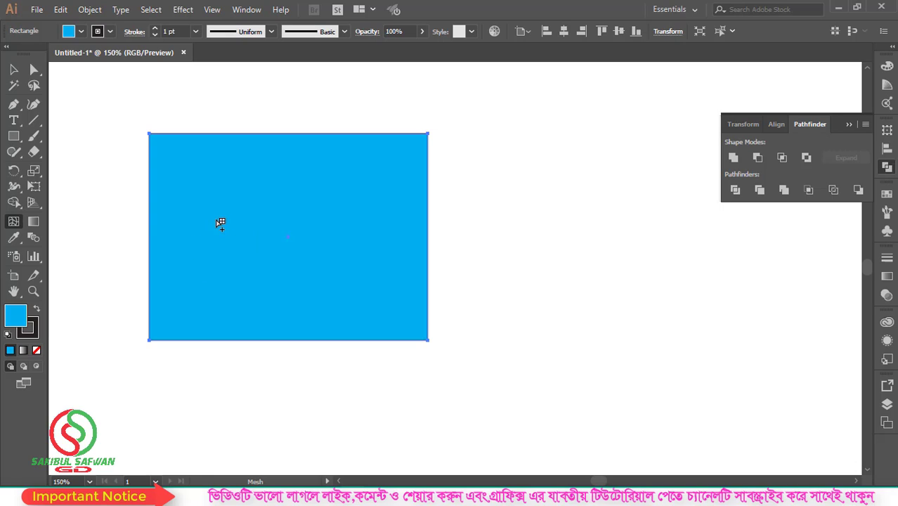
pyautogui.scroll(1, 214, 197)
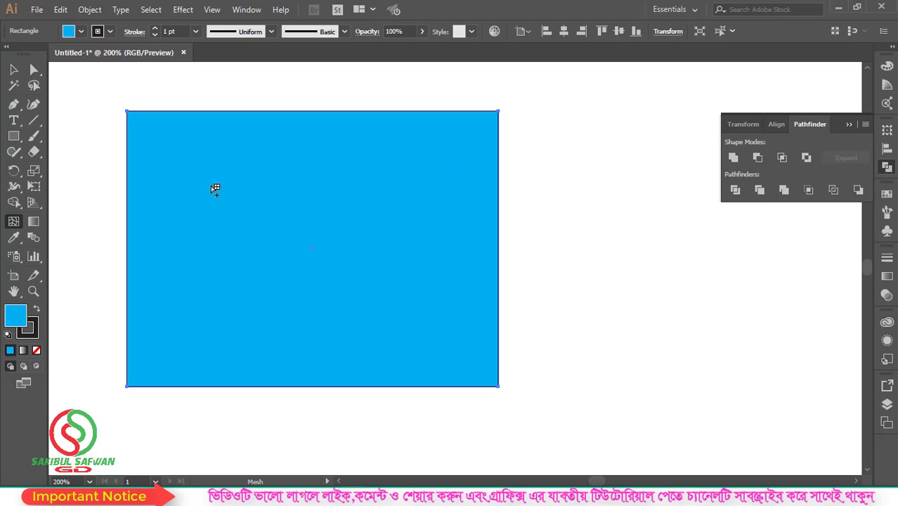
pyautogui.click(161, 151)
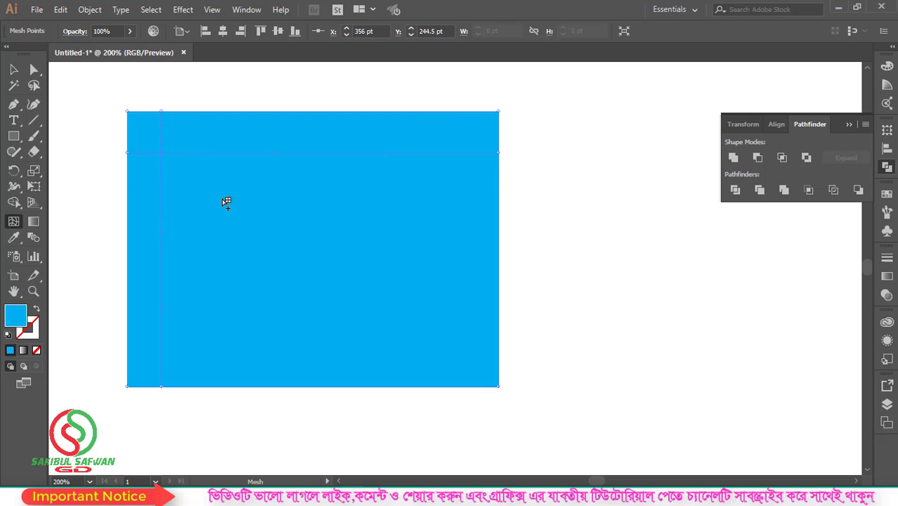
pyautogui.click(286, 222)
pyautogui.click(405, 271)
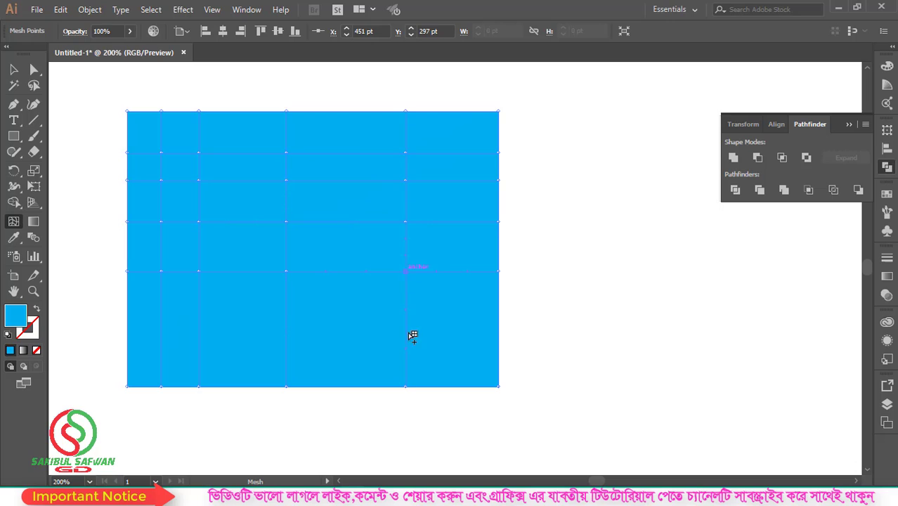
pyautogui.click(448, 340)
pyautogui.click(14, 69)
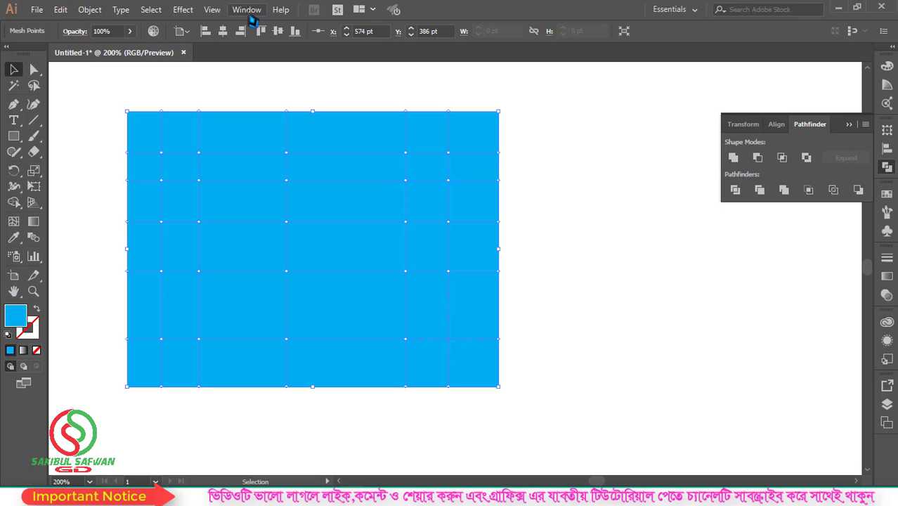
# Show the Swatches panel and detach it so it floats beside the mesh rectangle
pyautogui.click(247, 9)
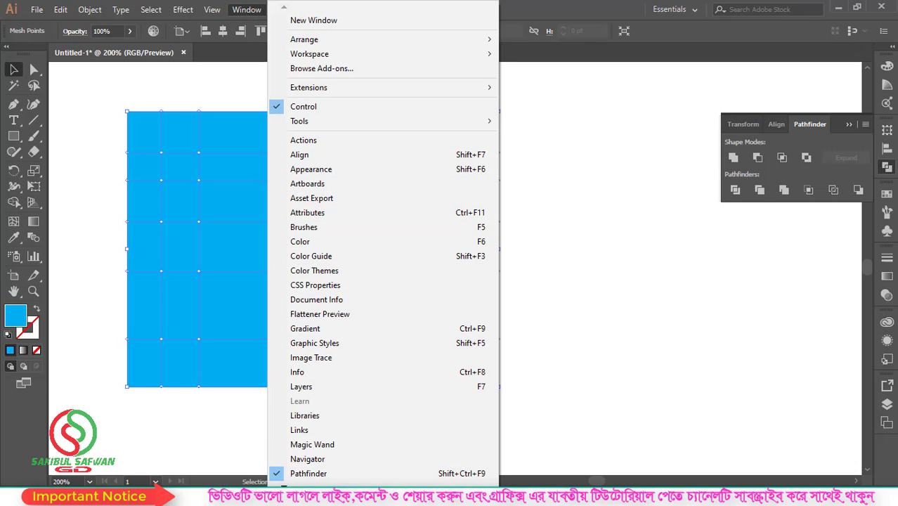
pyautogui.moveTo(314, 487)
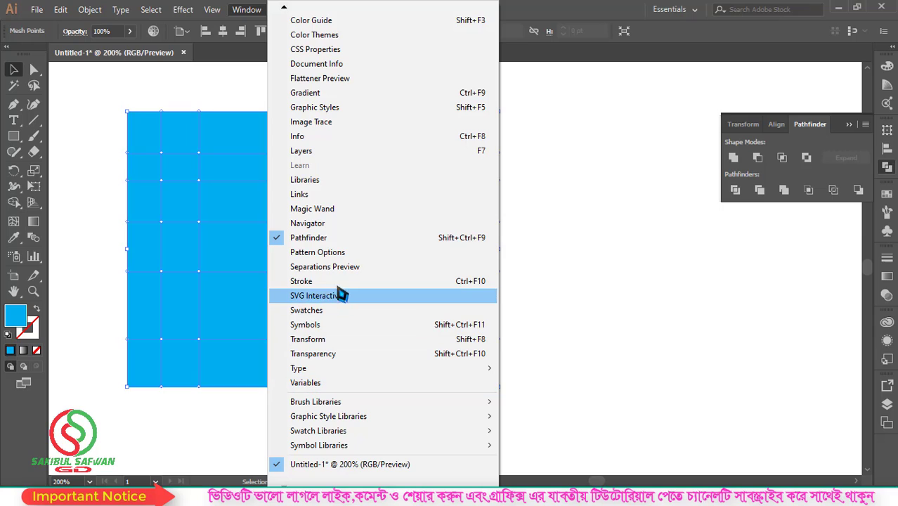
pyautogui.click(328, 310)
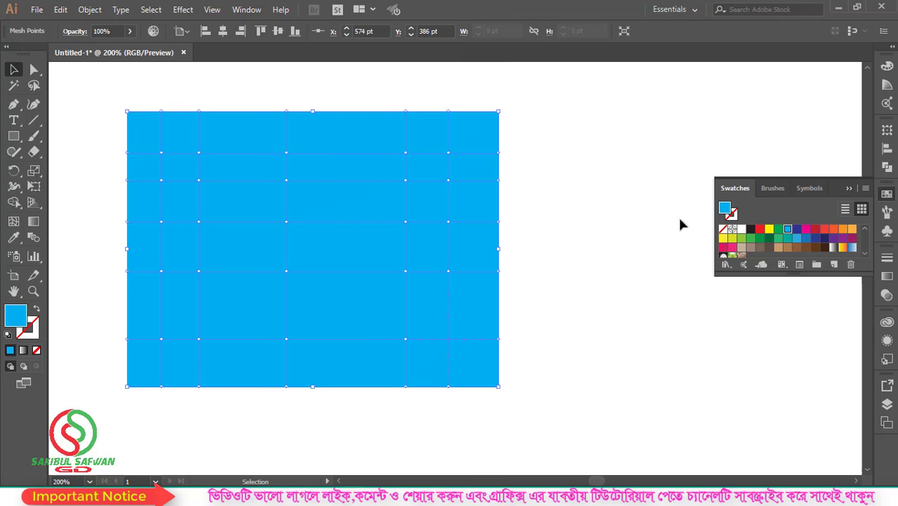
pyautogui.moveTo(730, 189); pyautogui.dragTo(586, 114)
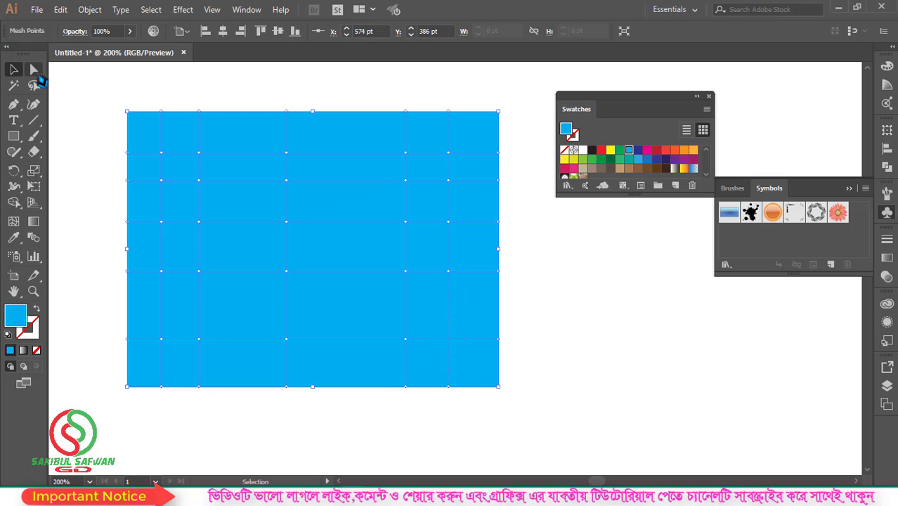
# Colour the first three inner mesh points of the upper row magenta, orange and dark green with Direct Selection
pyautogui.click(34, 70)
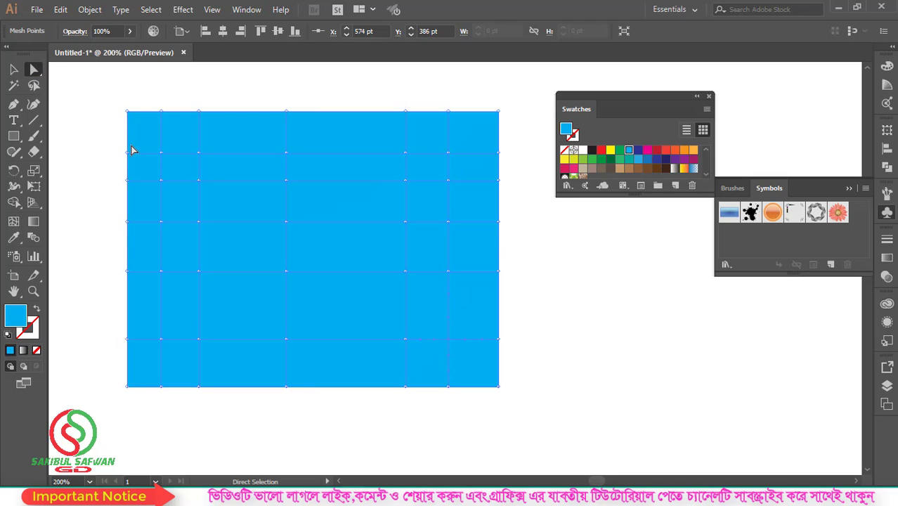
pyautogui.click(161, 152)
pyautogui.click(647, 152)
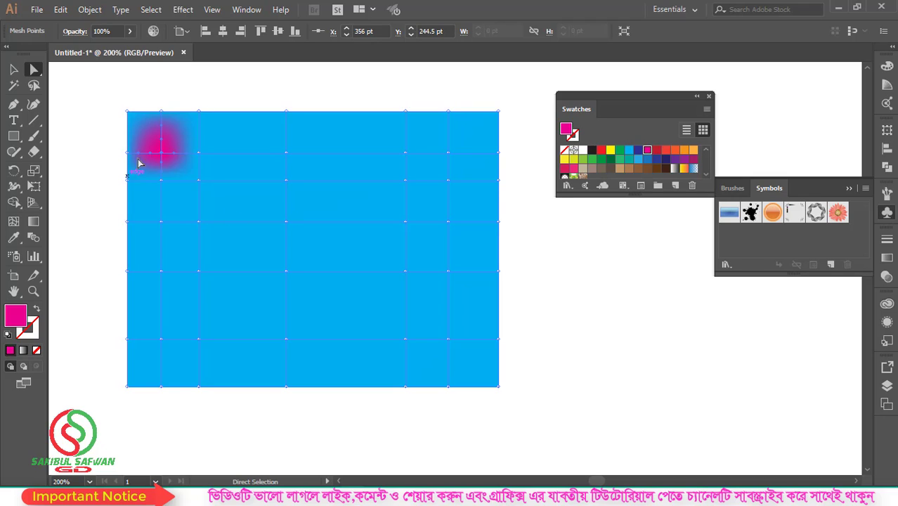
pyautogui.click(201, 155)
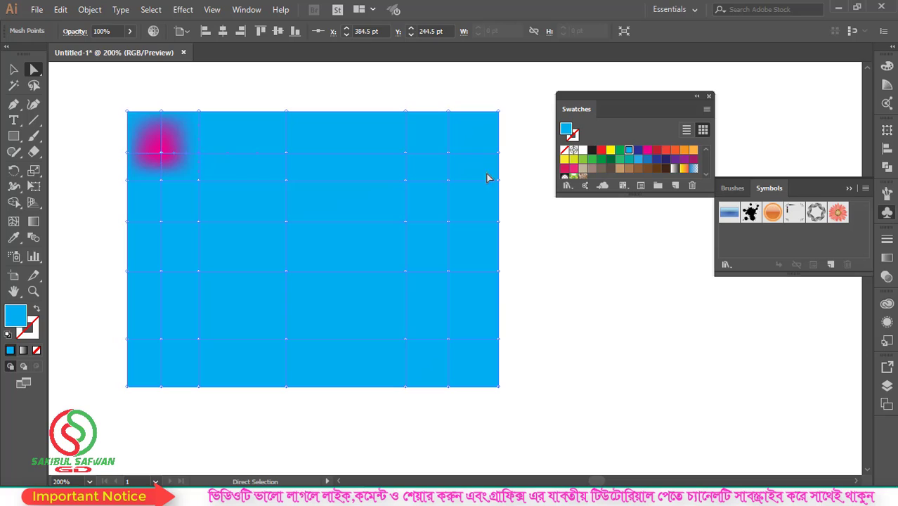
pyautogui.click(683, 153)
pyautogui.click(285, 153)
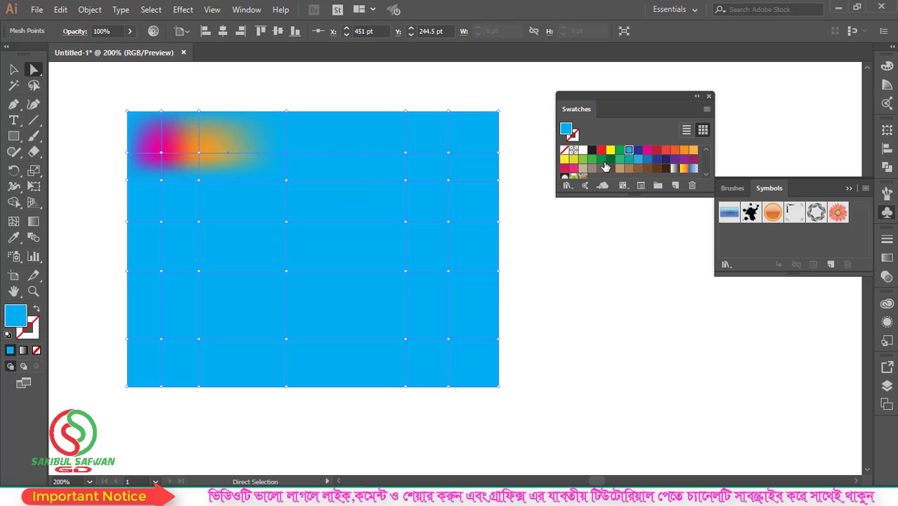
pyautogui.click(610, 159)
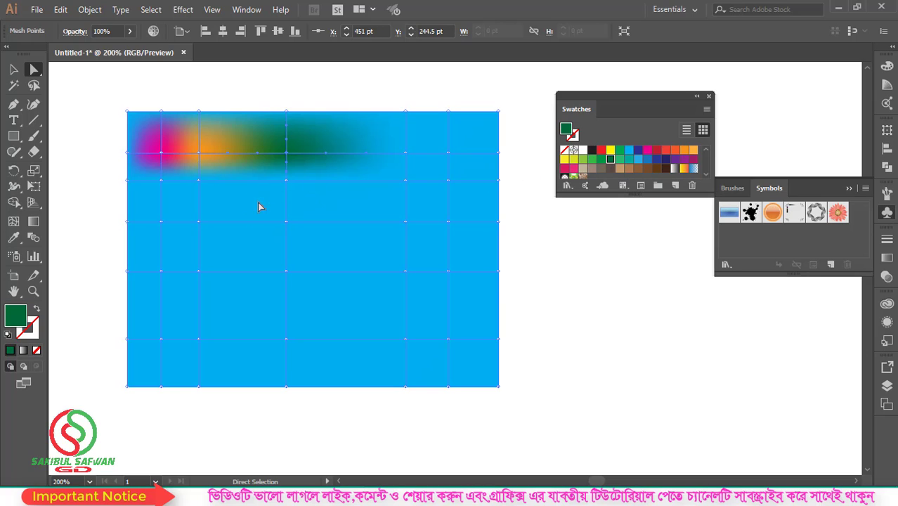
# Colour the first inner mesh point of the third row yellow-green and the point directly below the orange one green
pyautogui.click(199, 181)
pyautogui.click(637, 160)
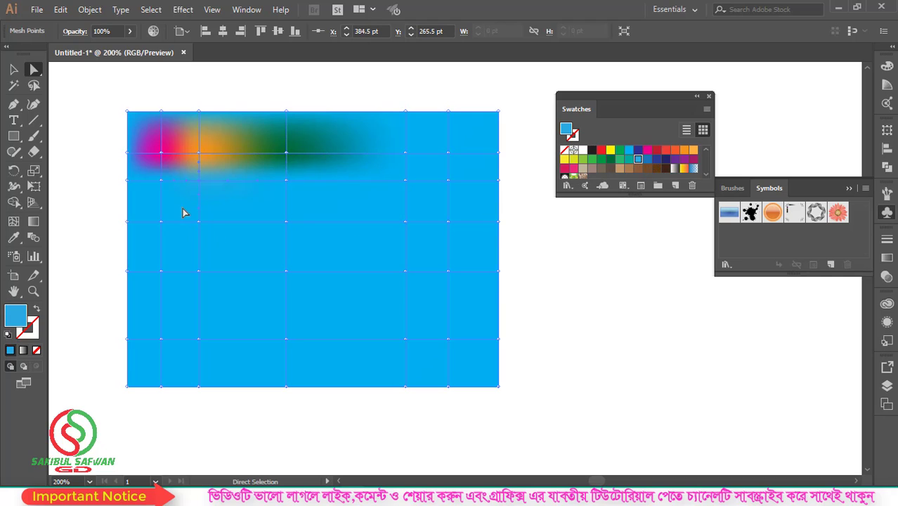
pyautogui.click(161, 223)
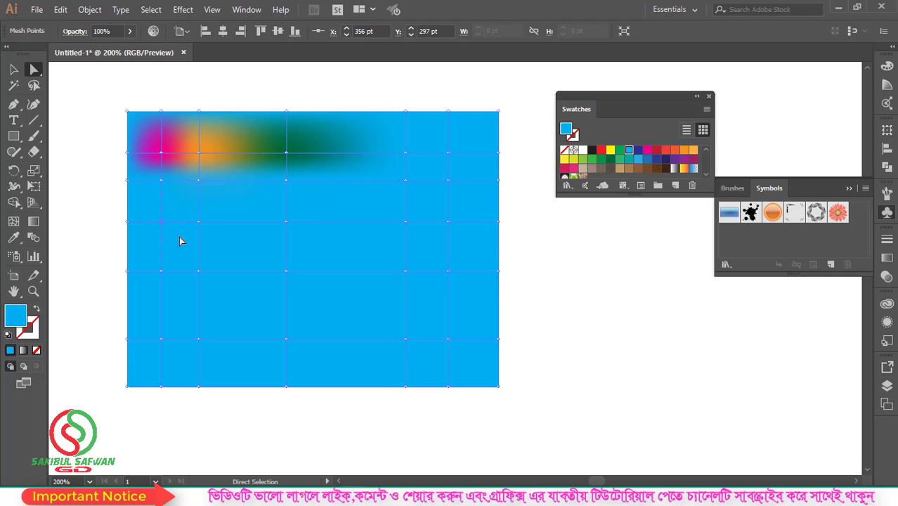
pyautogui.click(583, 160)
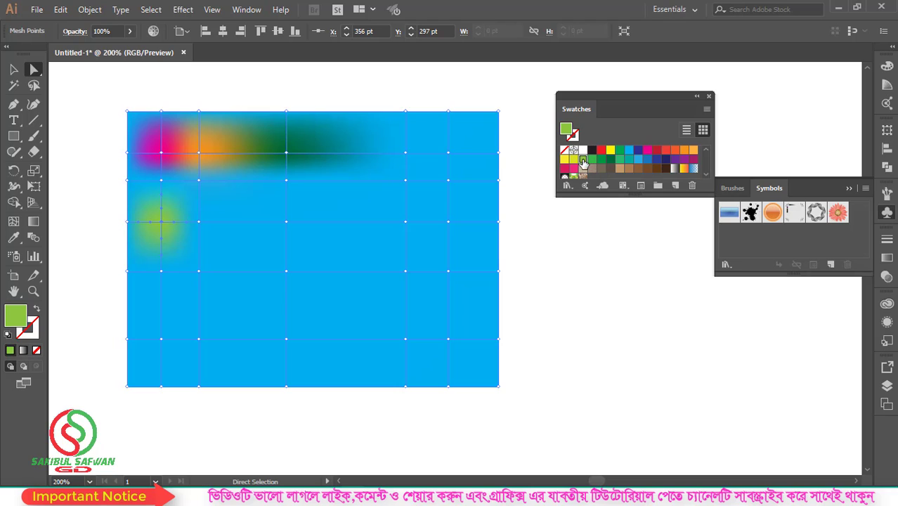
pyautogui.click(199, 180)
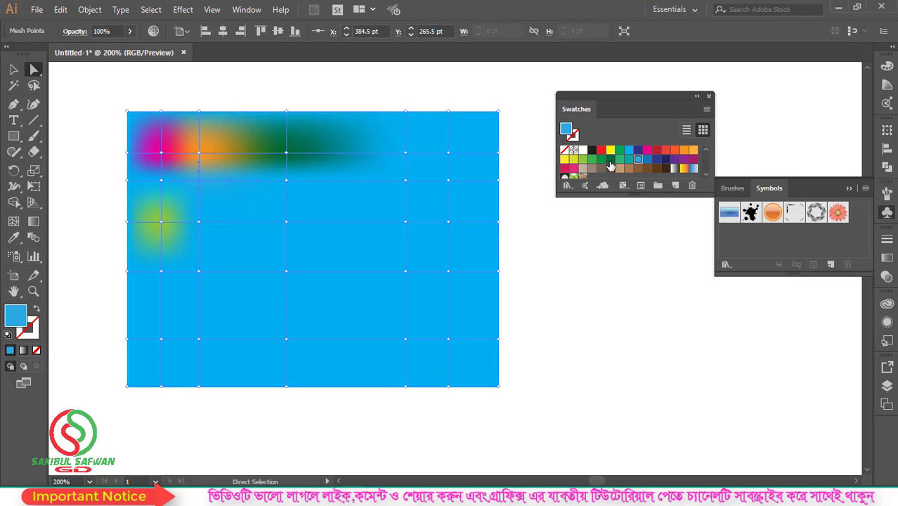
pyautogui.click(618, 150)
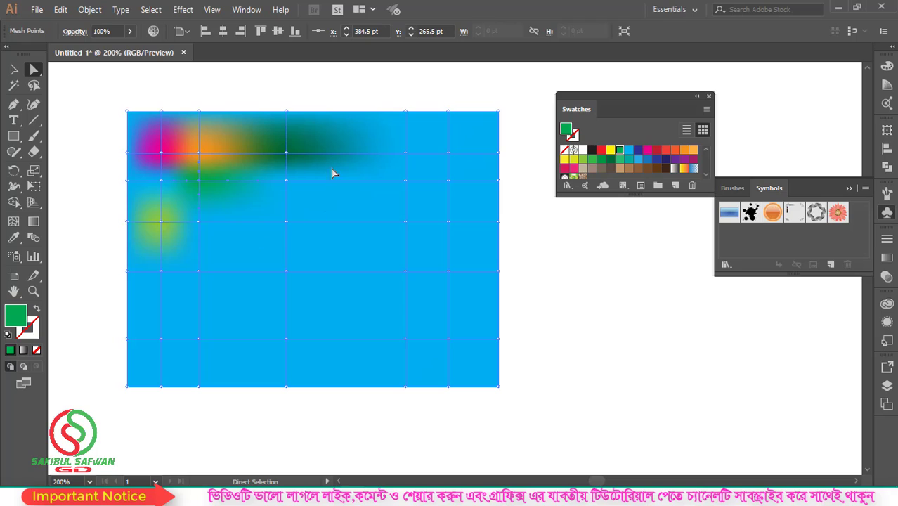
# Select the mesh points in the rectangle's upper-right area and colour them magenta, and colour the group directly below them green
pyautogui.moveTo(518, 87); pyautogui.dragTo(388, 202)
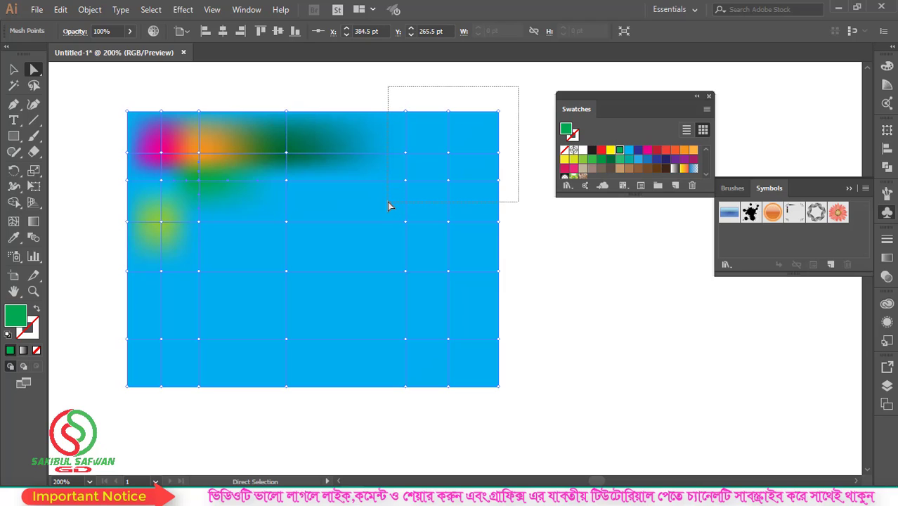
pyautogui.moveTo(387, 202); pyautogui.dragTo(386, 204)
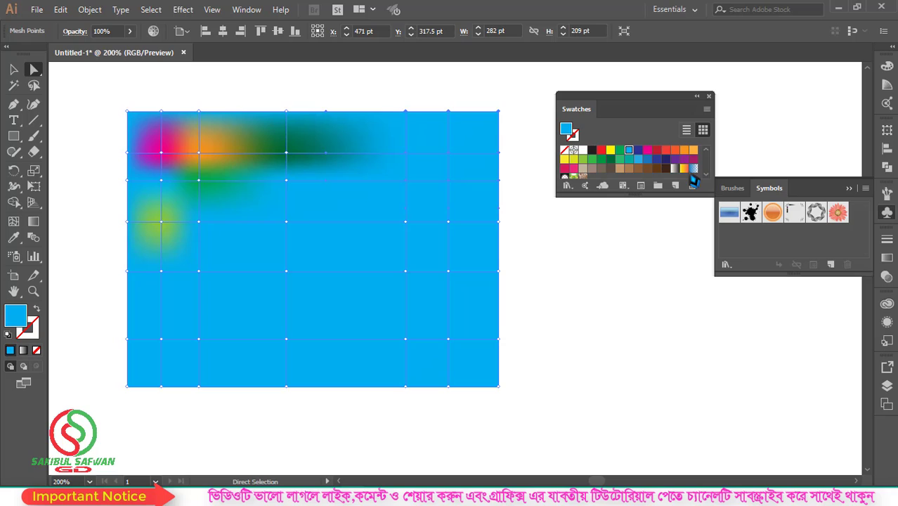
pyautogui.click(647, 150)
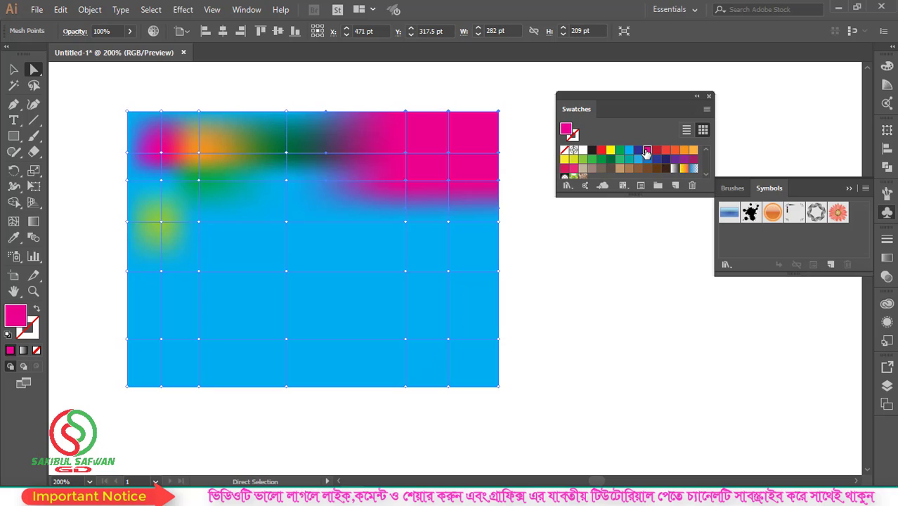
pyautogui.moveTo(519, 218); pyautogui.dragTo(421, 264)
pyautogui.moveTo(378, 288); pyautogui.dragTo(378, 288)
pyautogui.click(619, 149)
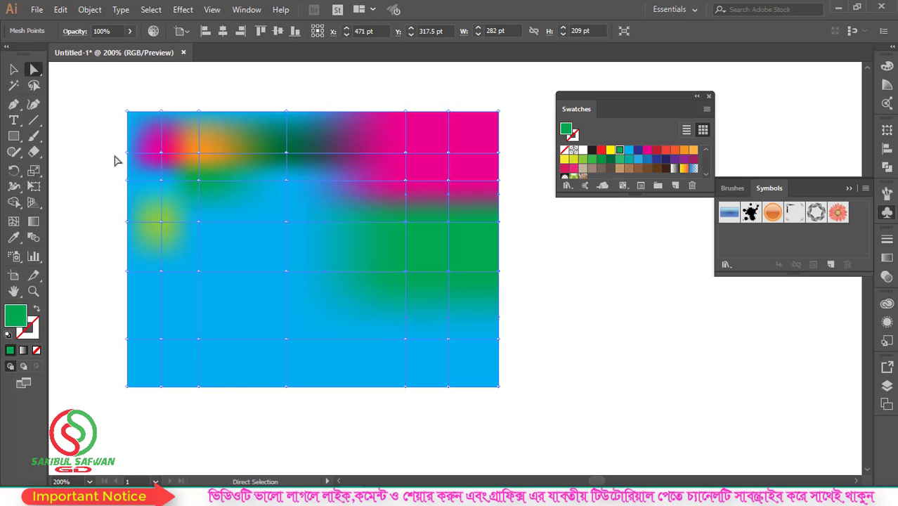
# Lasso the mesh points in the rectangle's lower-left corner area and colour them magenta
pyautogui.click(33, 85)
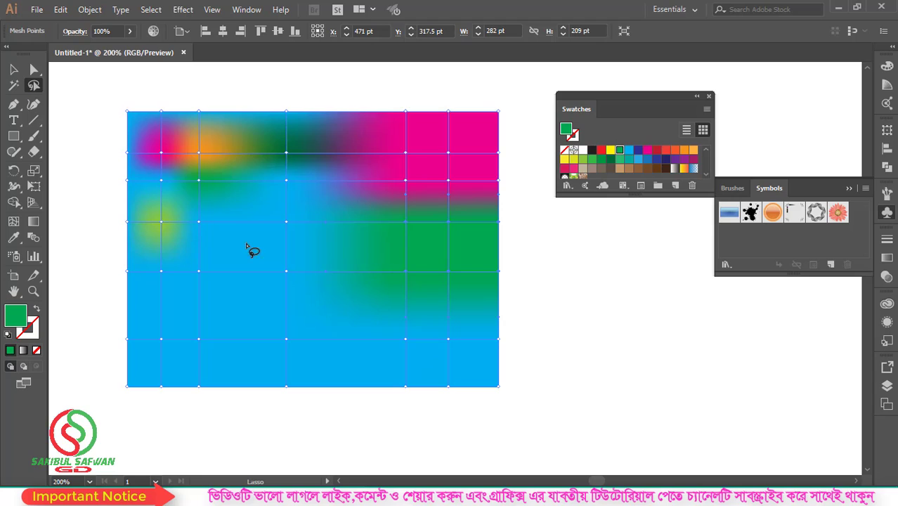
pyautogui.moveTo(117, 262)
pyautogui.mouseDown()
pyautogui.moveTo(105, 331)
pyautogui.moveTo(118, 382)
pyautogui.moveTo(140, 414)
pyautogui.moveTo(175, 427)
pyautogui.moveTo(219, 377)
pyautogui.moveTo(220, 282)
pyautogui.moveTo(198, 258)
pyautogui.moveTo(114, 268)
pyautogui.mouseUp()
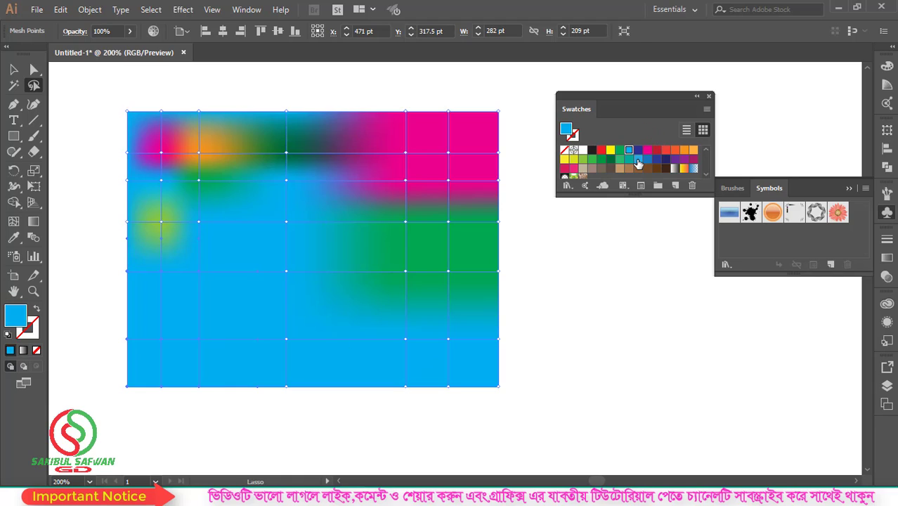
pyautogui.click(647, 151)
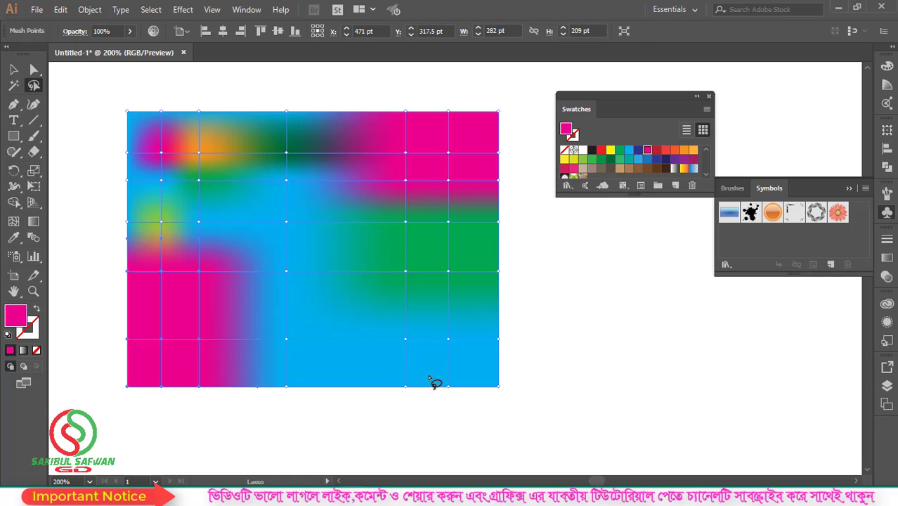
# Lasso the mesh points in the rectangle's lower middle area and colour them light orange
pyautogui.moveTo(309, 246)
pyautogui.mouseDown()
pyautogui.moveTo(270, 354)
pyautogui.moveTo(306, 351)
pyautogui.moveTo(312, 246)
pyautogui.mouseUp()
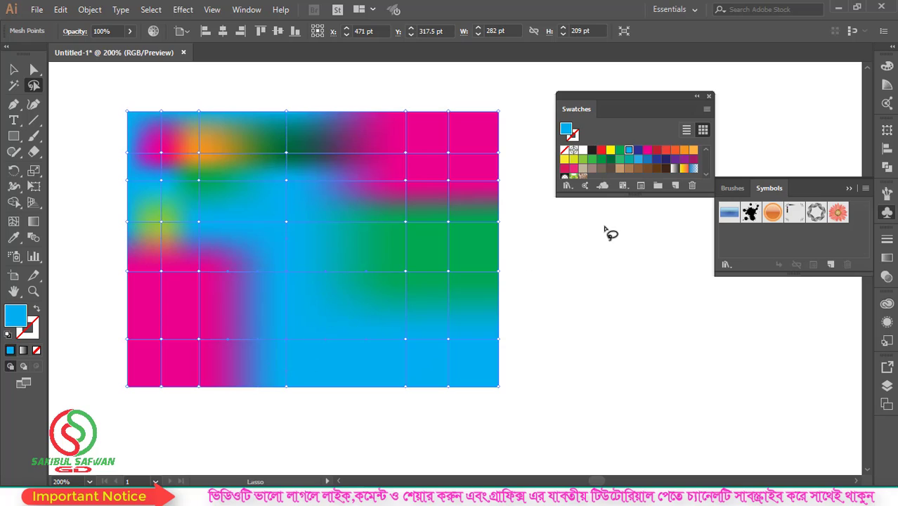
pyautogui.click(692, 151)
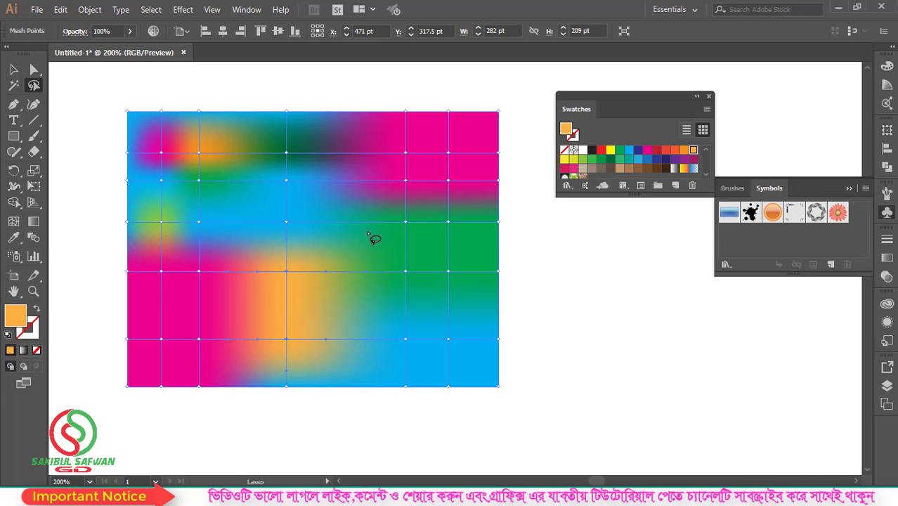
# Remove the mesh points at the upper light orange spot, the upper-left magenta spot and the upper-right magenta area with the Mesh tool
pyautogui.scroll(1, 260, 291)
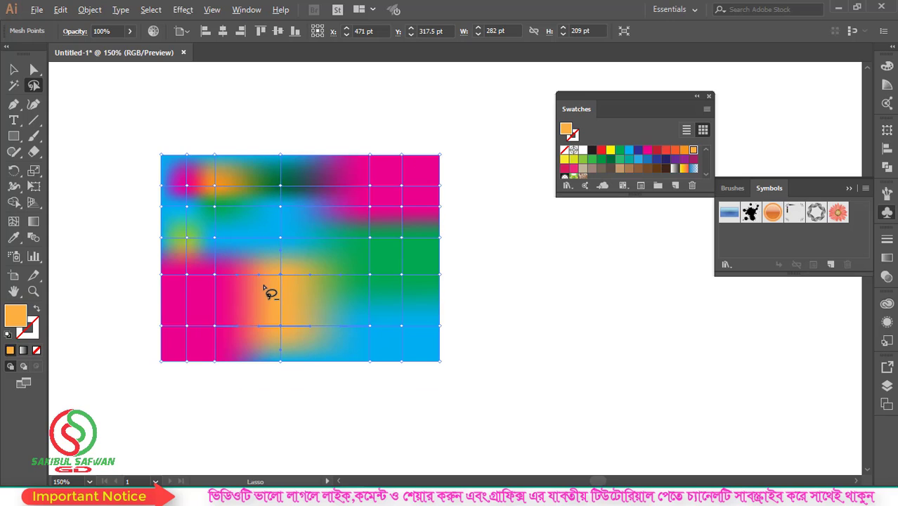
pyautogui.scroll(-1, 257, 288)
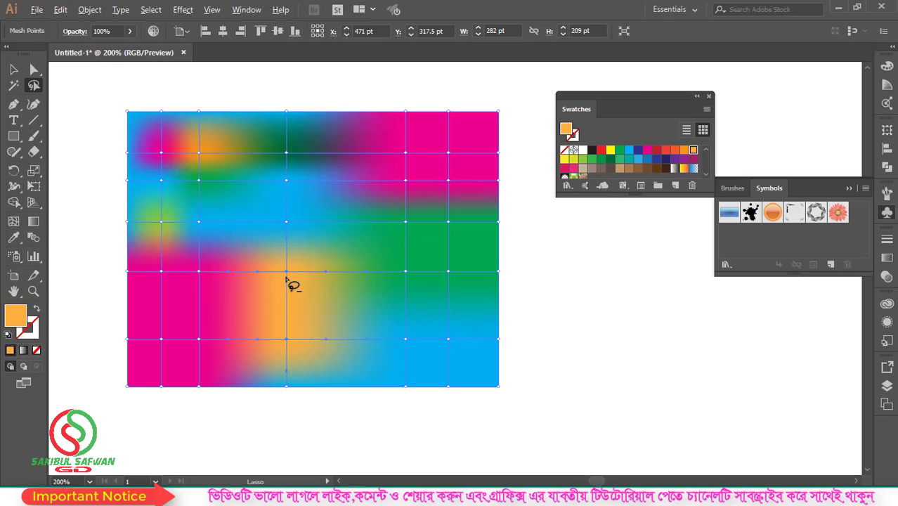
pyautogui.scroll(1, 287, 279)
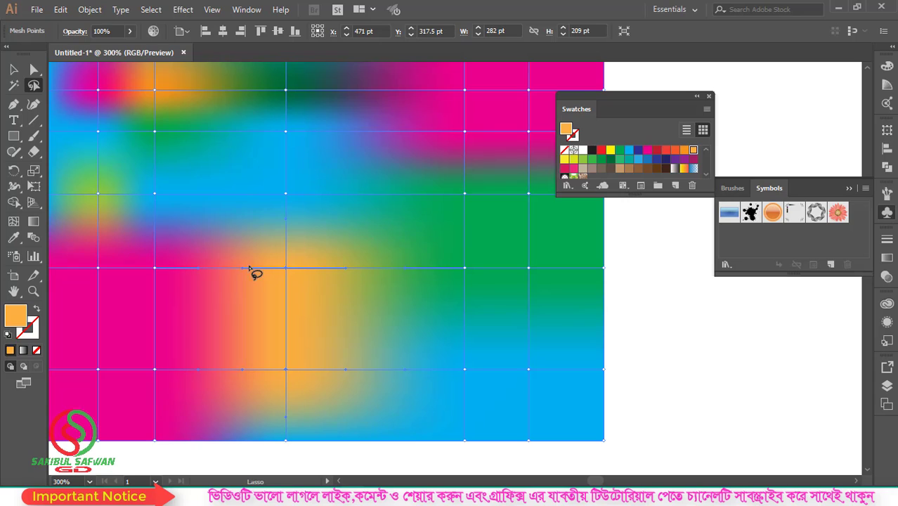
pyautogui.scroll(-1, 362, 265)
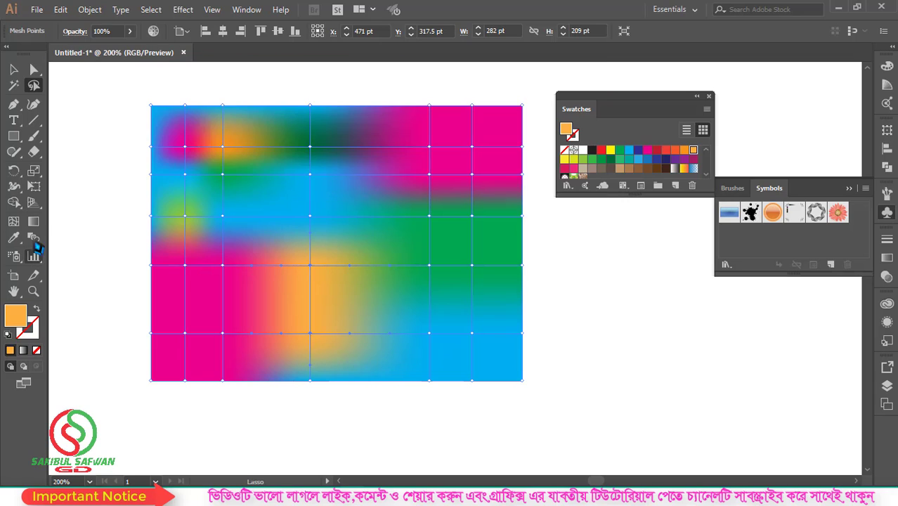
pyautogui.click(16, 223)
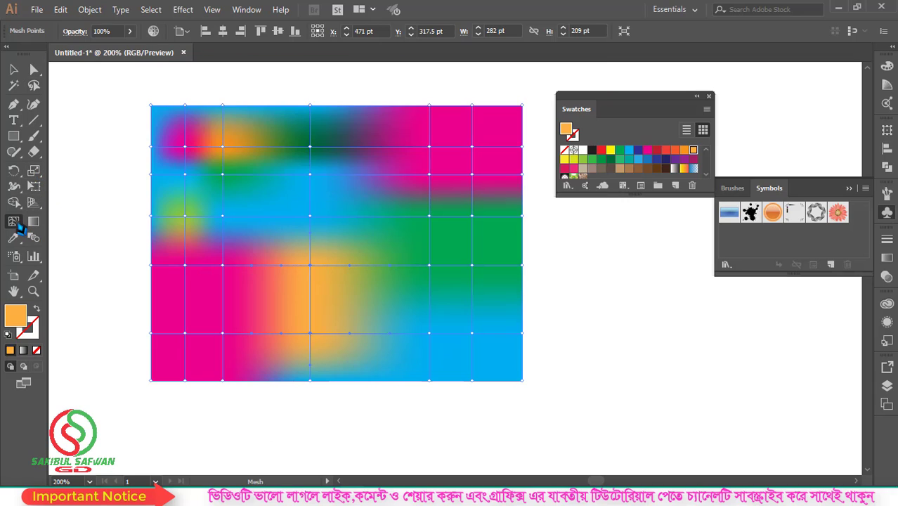
pyautogui.click(311, 266)
pyautogui.keyDown('alt'); pyautogui.click(312, 265); pyautogui.keyUp('alt')
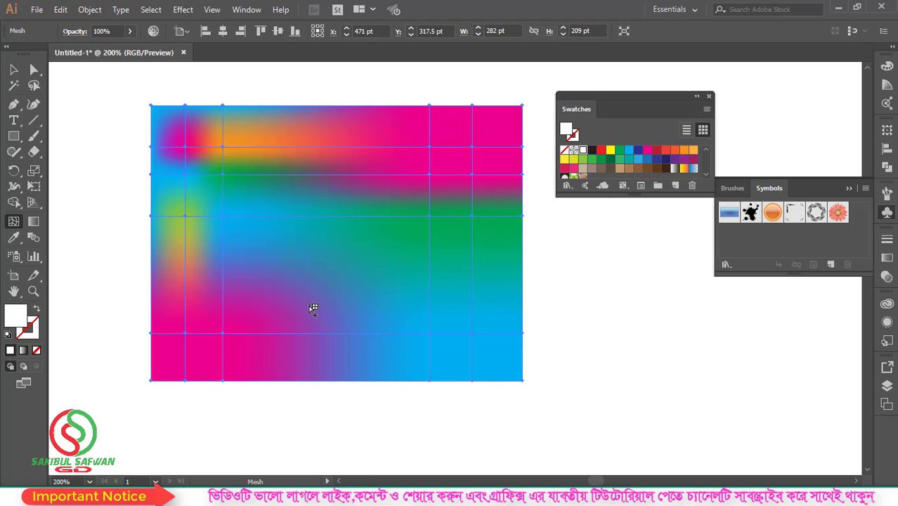
pyautogui.keyDown('alt'); pyautogui.click(188, 147); pyautogui.keyUp('alt')
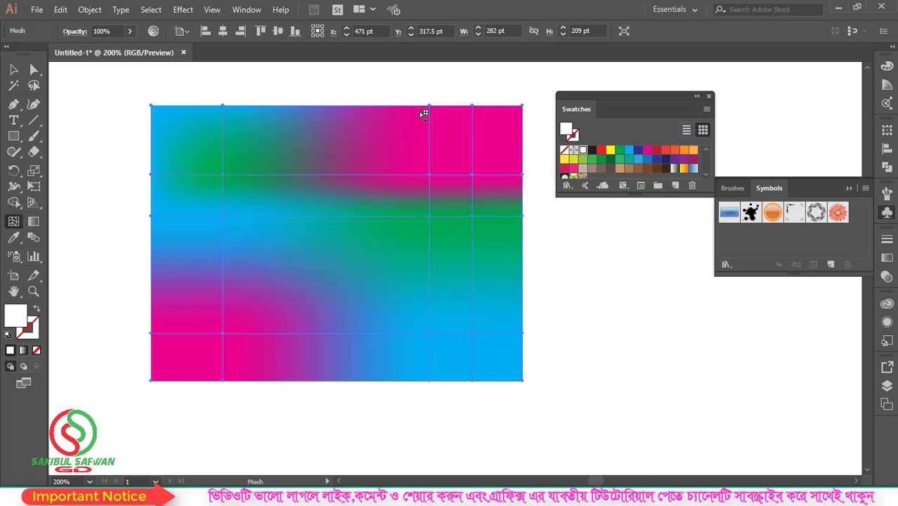
pyautogui.keyDown('alt'); pyautogui.click(472, 173); pyautogui.keyUp('alt')
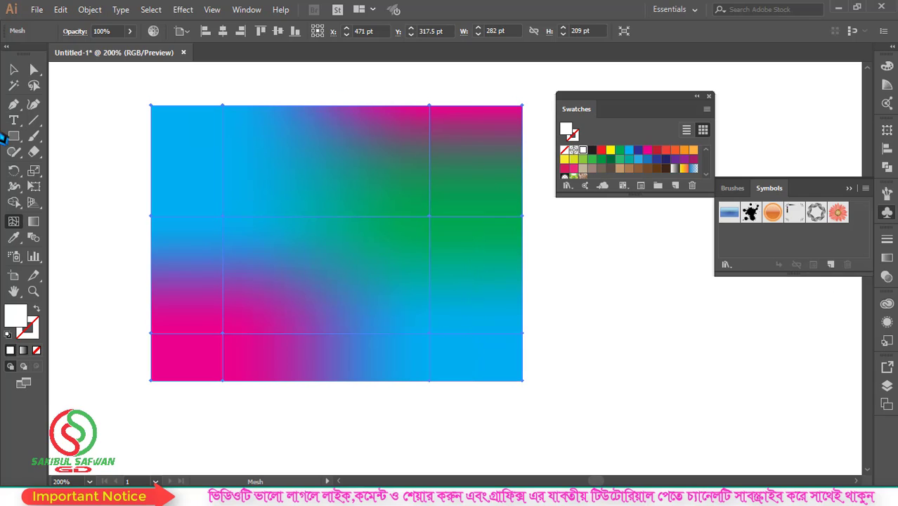
pyautogui.click(13, 69)
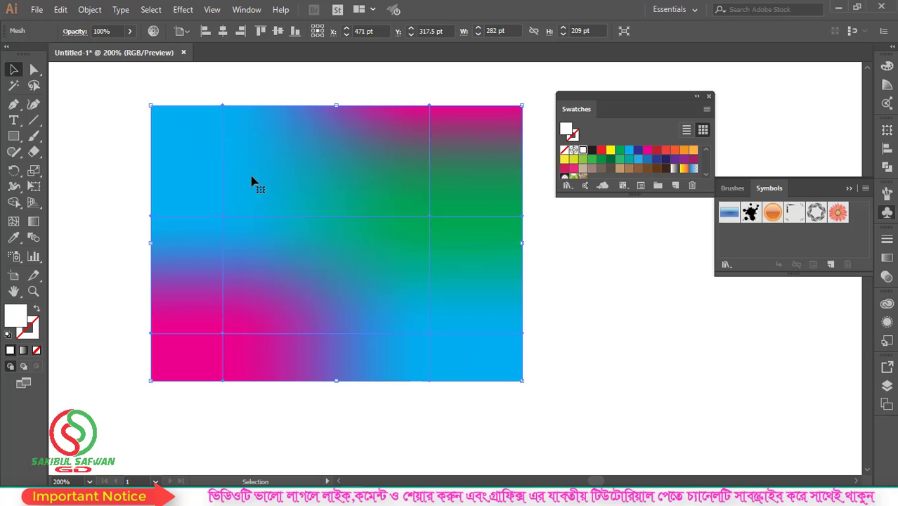
# Add five white mesh points with the Mesh tool: one upper middle, one lower left of centre, one lower middle and two towards the right
pyautogui.click(14, 222)
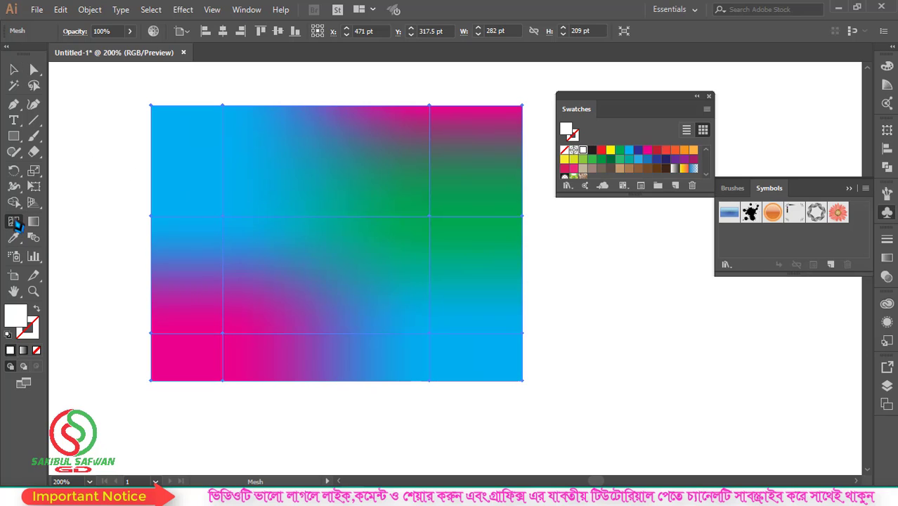
pyautogui.click(310, 186)
pyautogui.click(268, 275)
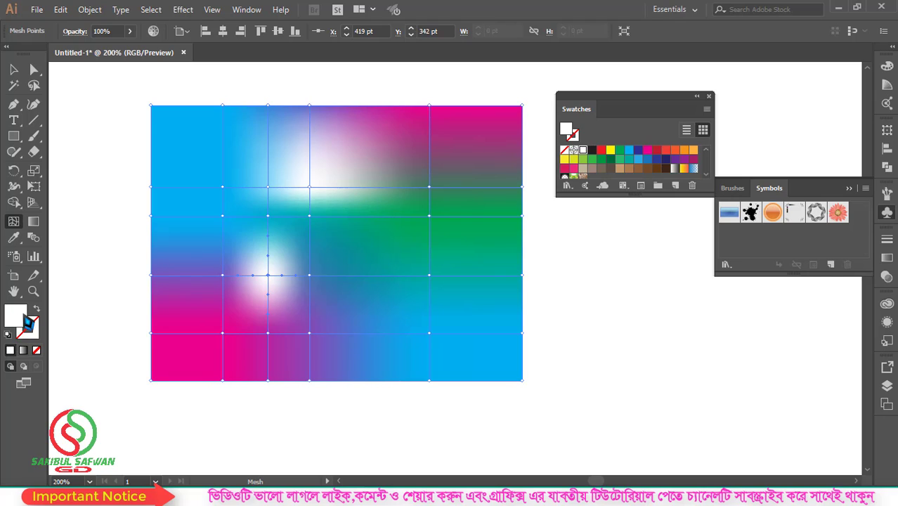
pyautogui.click(379, 295)
pyautogui.click(466, 287)
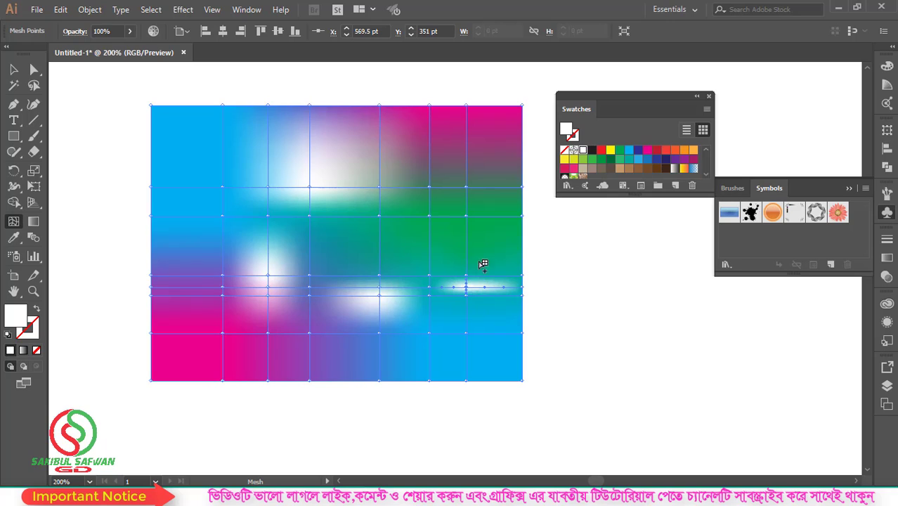
pyautogui.click(454, 236)
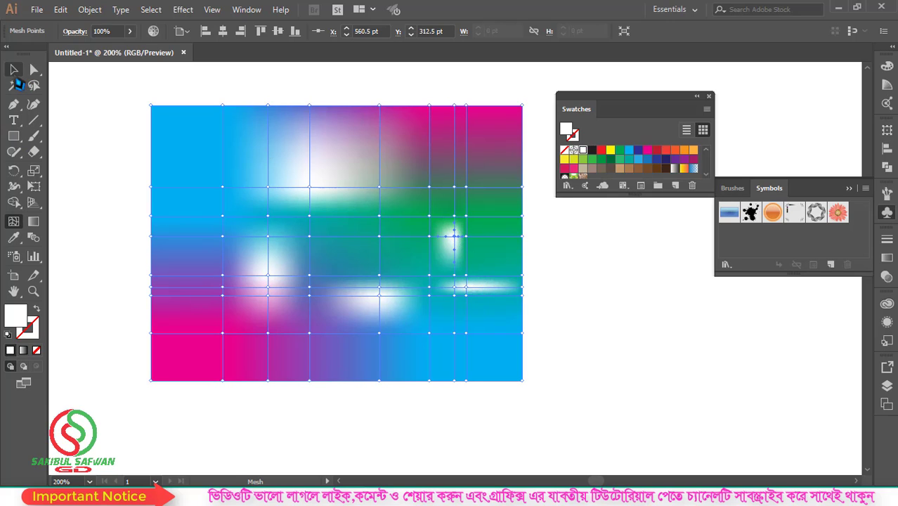
# Select the whole mesh rectangle and delete it from the artboard
pyautogui.click(13, 69)
pyautogui.scroll(-2, 222, 211)
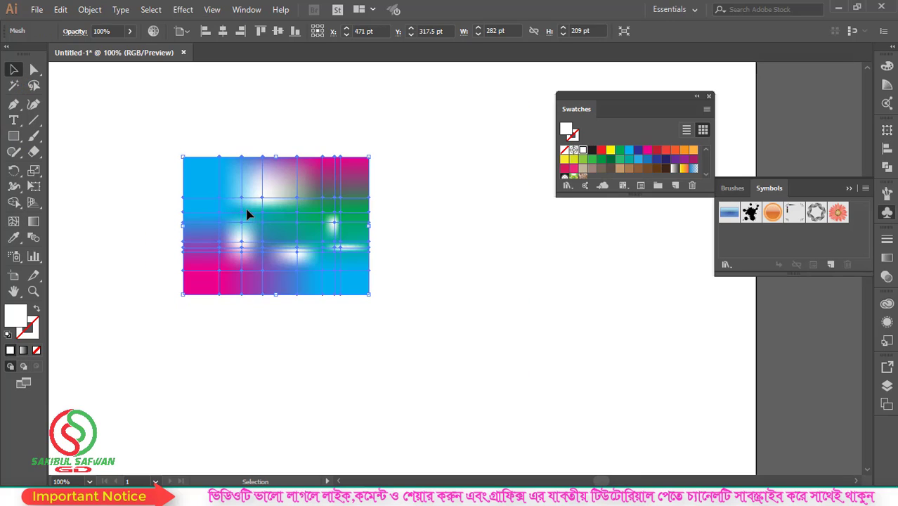
pyautogui.press('Delete')
# Place RED-APPLE.png from the desktop into the Illustrator document and scale it down to less than half its size
pyautogui.click(838, 7)
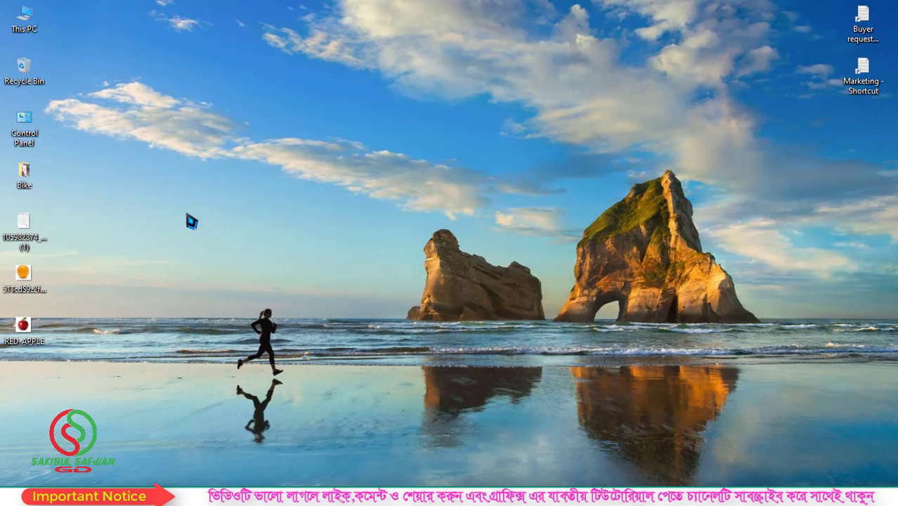
pyautogui.moveTo(32, 325); pyautogui.dragTo(296, 231)
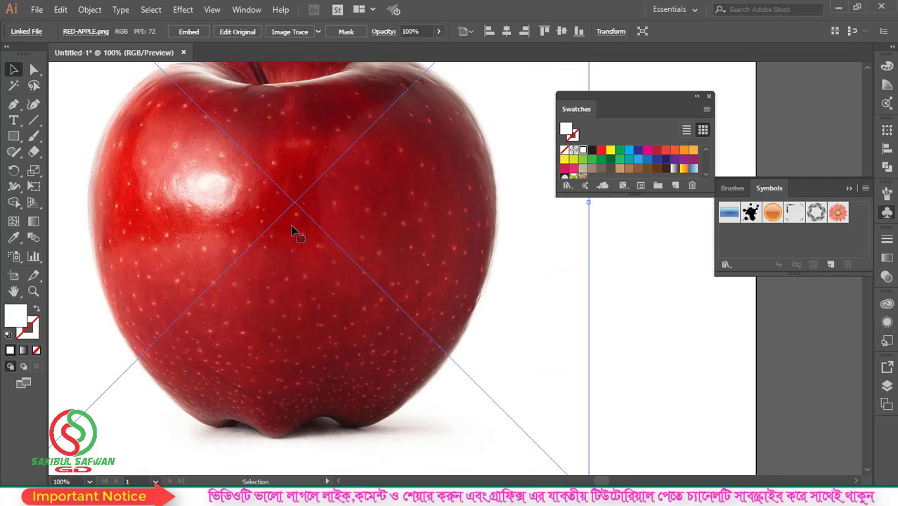
pyautogui.hotkey('ctrl', '-')
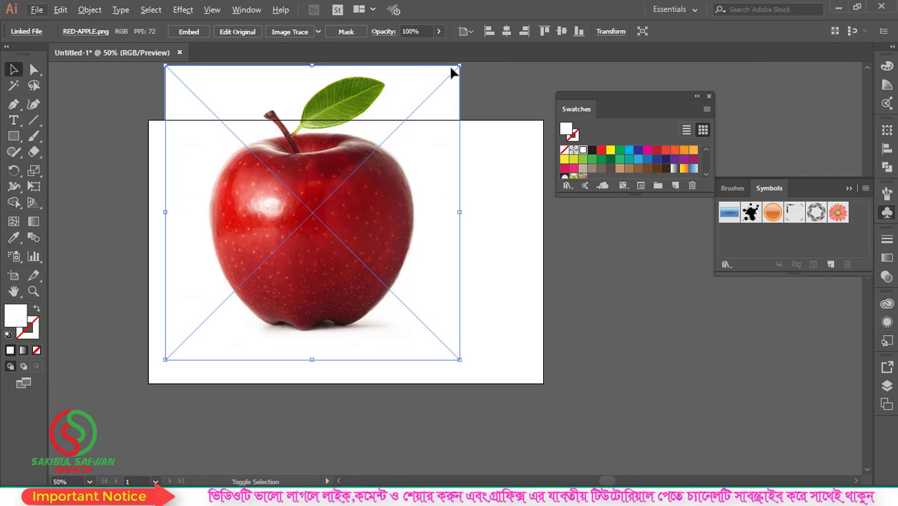
pyautogui.moveTo(458, 66); pyautogui.dragTo(293, 233)
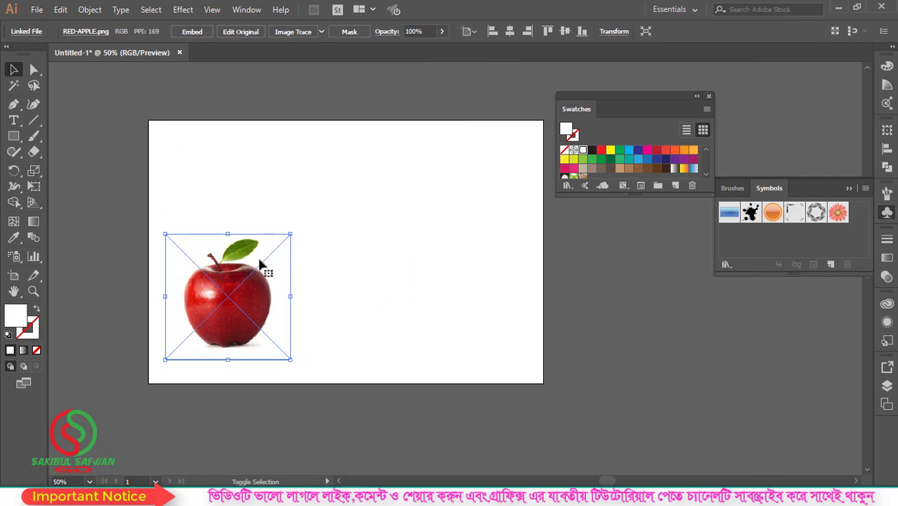
# Move the apple image to the left side of the artboard and embed it
pyautogui.moveTo(237, 287); pyautogui.dragTo(472, 265)
pyautogui.hotkey('ctrl', '+')
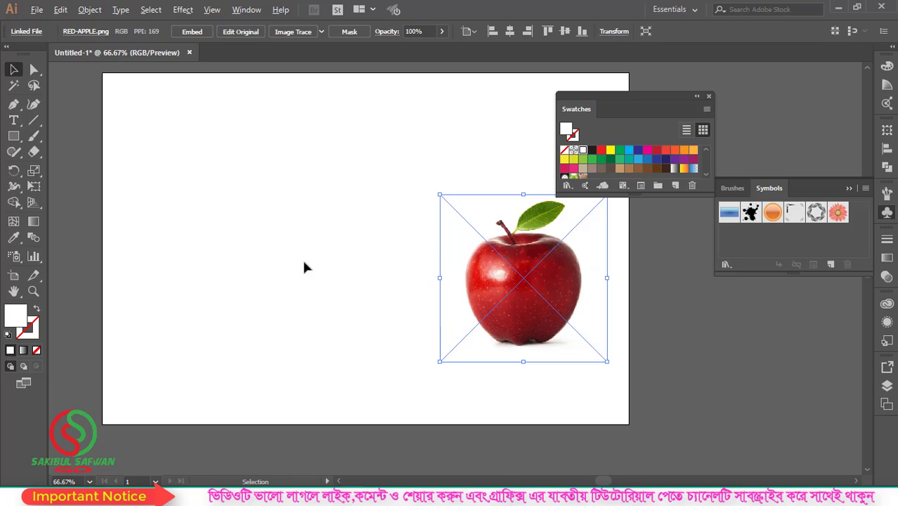
pyautogui.moveTo(579, 275); pyautogui.dragTo(211, 249)
pyautogui.click(192, 31)
# Duplicate the apple image horizontally to the right of the original and deselect everything
pyautogui.hotkey('ctrl', '+')
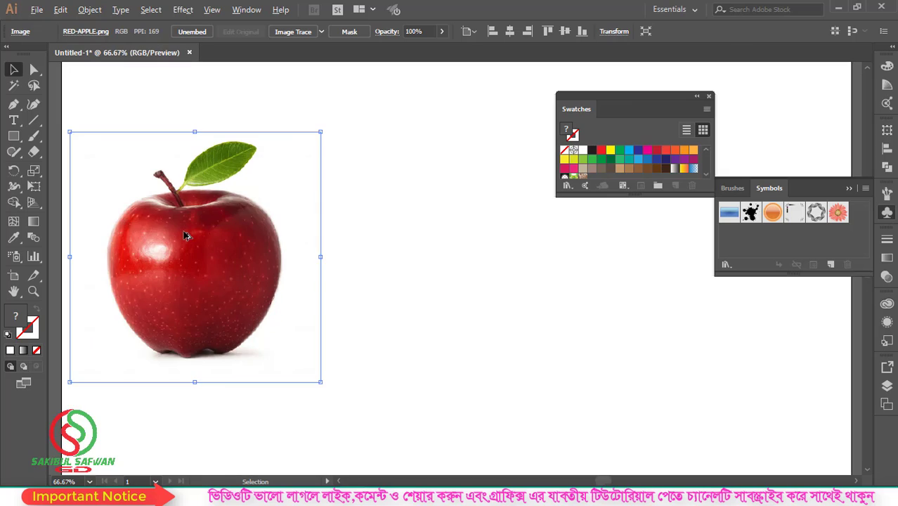
pyautogui.hotkey('ctrl', '-')
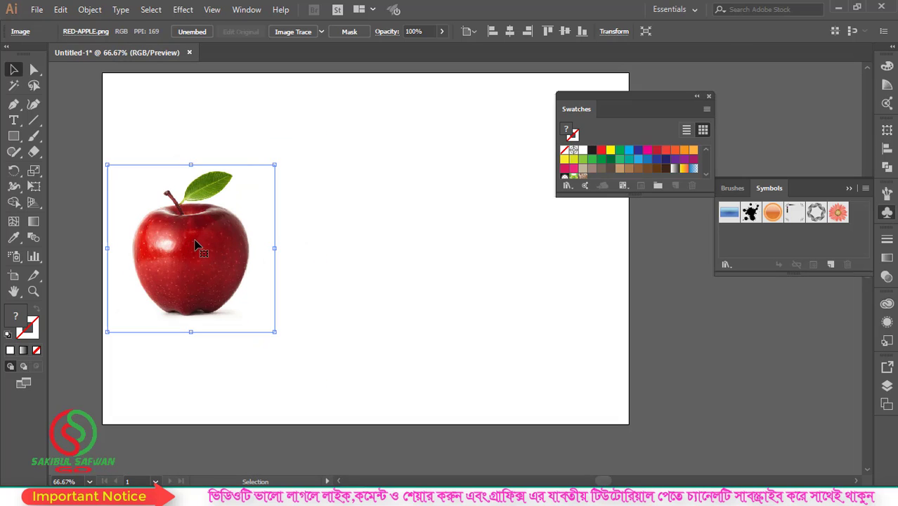
pyautogui.moveTo(186, 243); pyautogui.dragTo(402, 244)
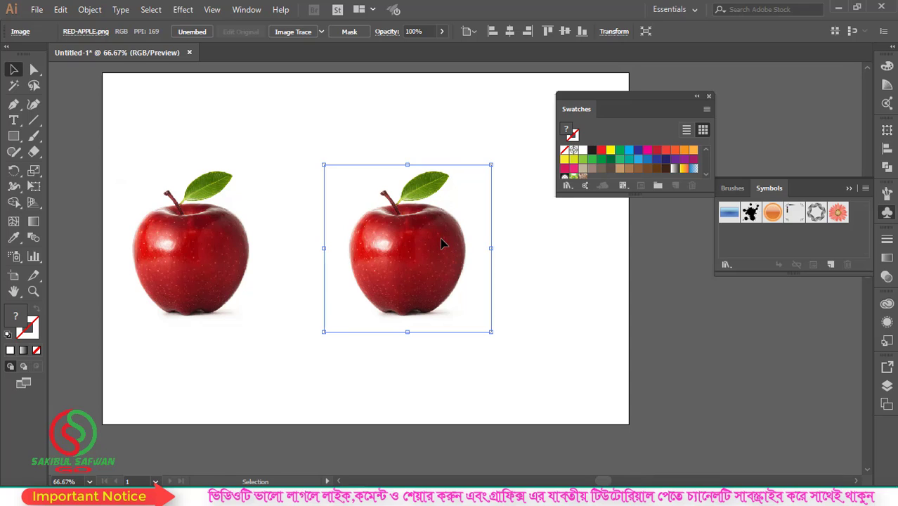
pyautogui.hotkey('ctrl', 'shift', 'a')
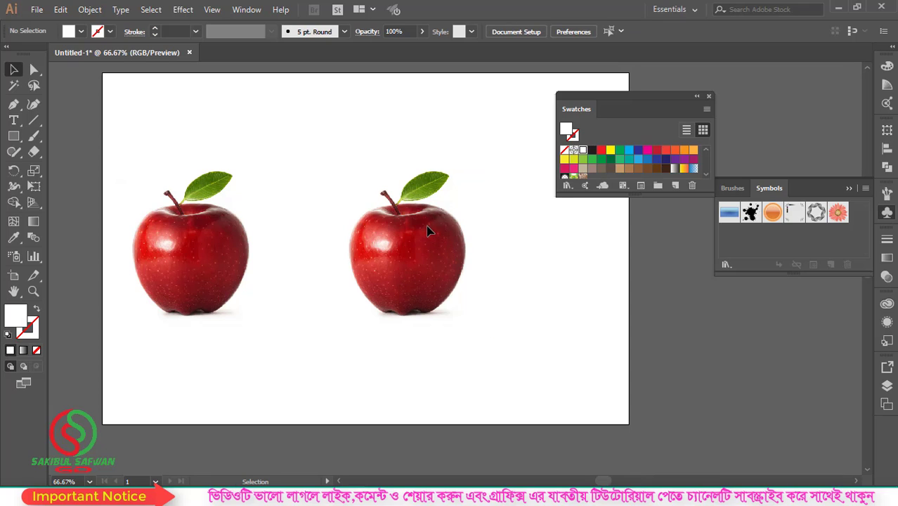
# Trace the top edge of the right apple with the Pen tool, from its upper-left shoulder past the stem to the upper right
pyautogui.scroll(1, 478, 266)
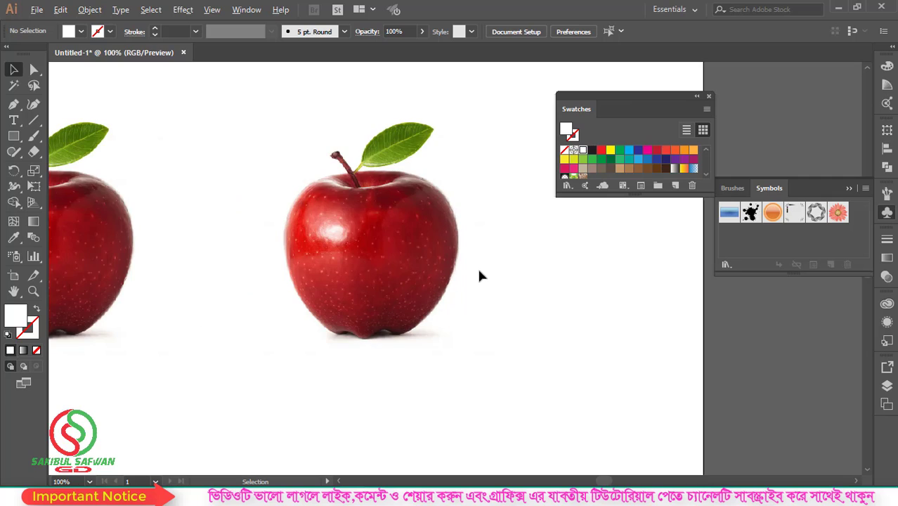
pyautogui.scroll(2, 424, 253)
pyautogui.scroll(1, 323, 274)
pyautogui.scroll(1, 322, 278)
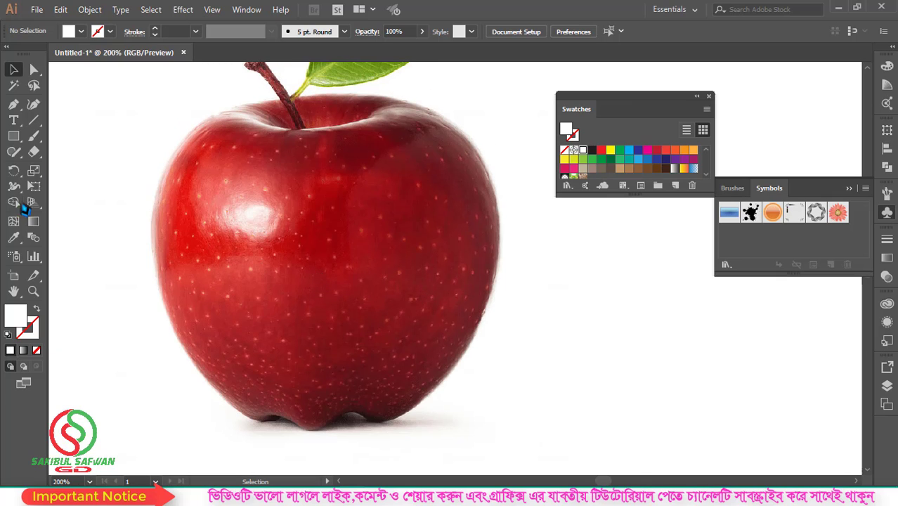
pyautogui.moveTo(14, 105); pyautogui.dragTo(63, 104)
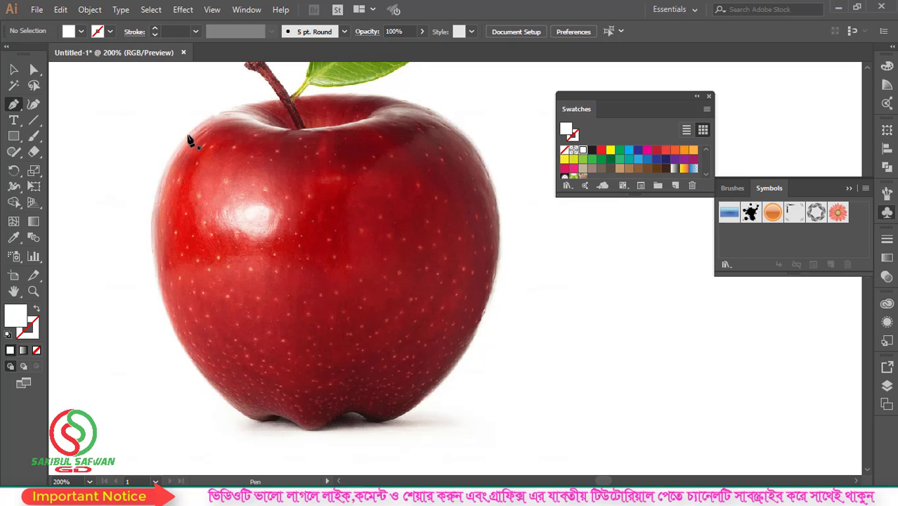
pyautogui.click(189, 138)
pyautogui.scroll(1, 242, 125)
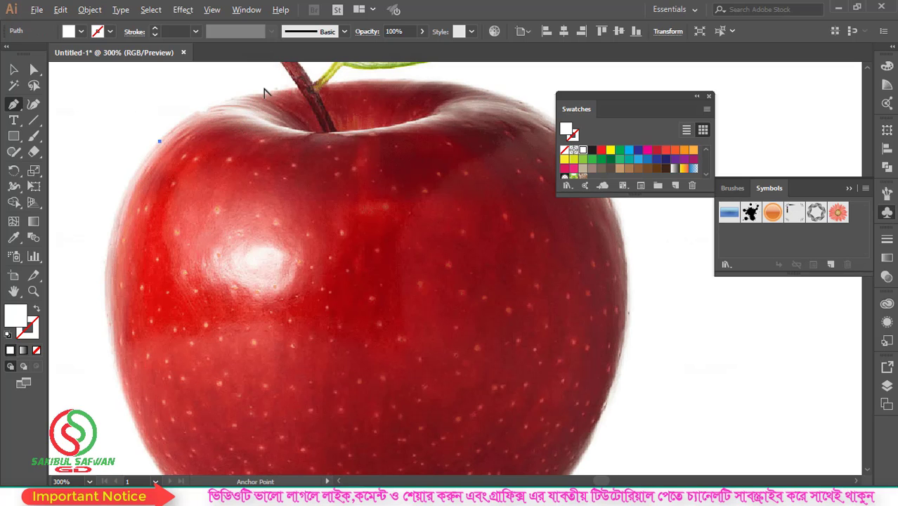
pyautogui.scroll(1, 294, 147)
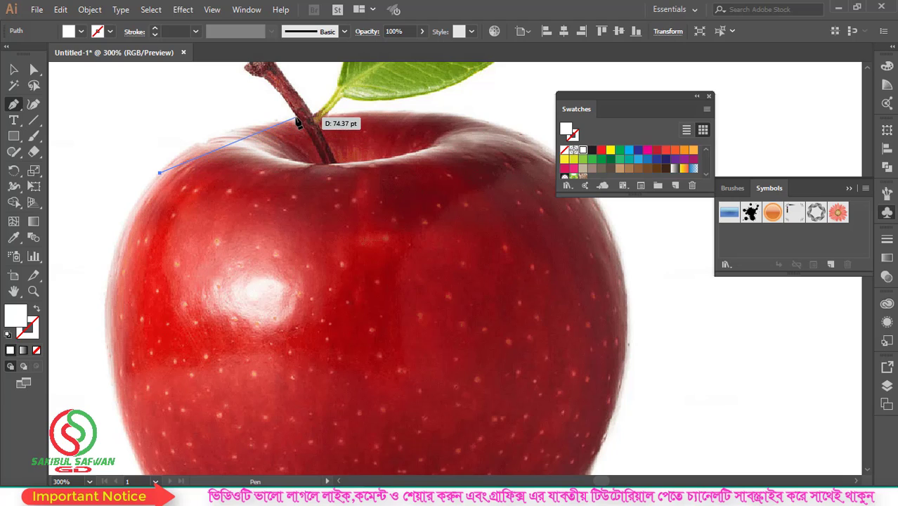
pyautogui.moveTo(298, 119); pyautogui.dragTo(409, 111)
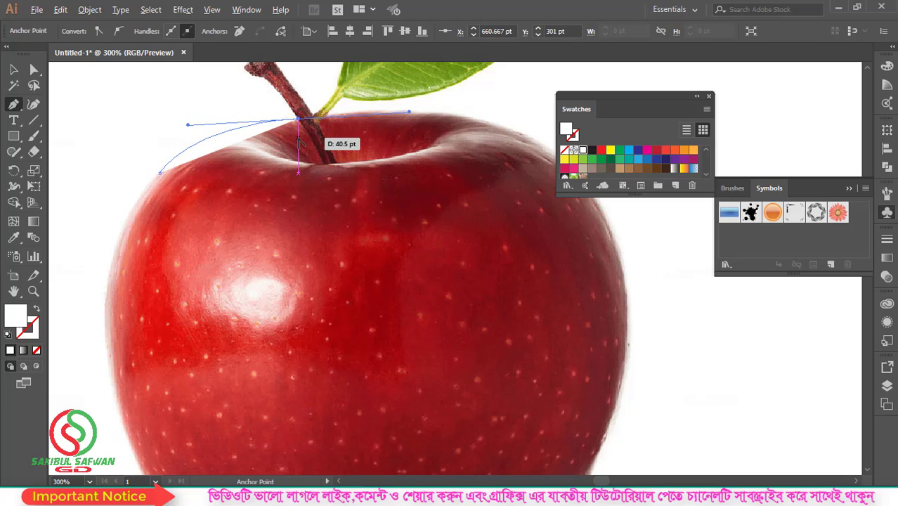
pyautogui.scroll(-1, 288, 143)
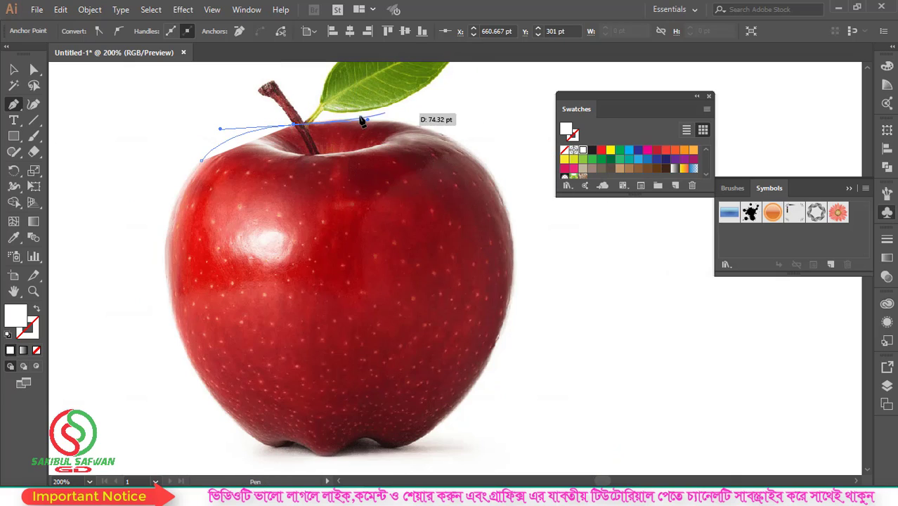
pyautogui.scroll(1, 403, 118)
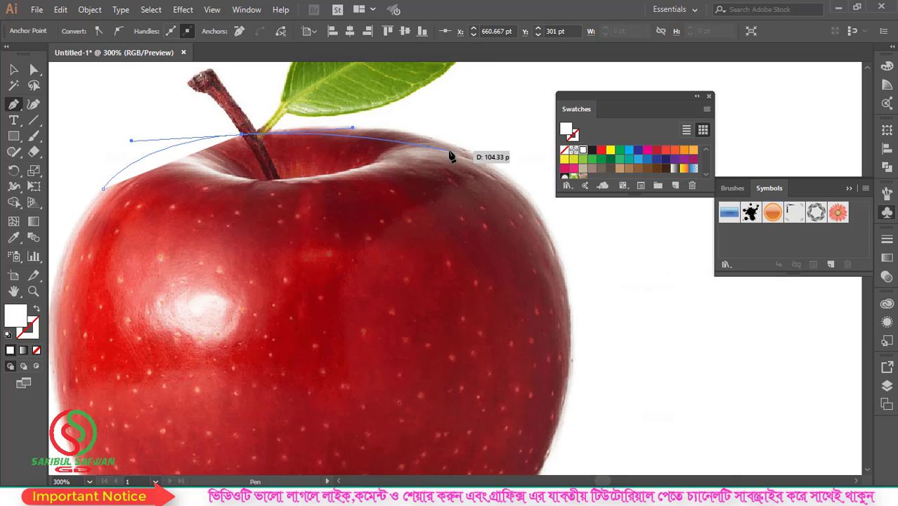
pyautogui.click(241, 135)
pyautogui.moveTo(419, 134); pyautogui.dragTo(503, 153)
# Continue the Pen path down the apple's right side and along the bumps of its bottom edge
pyautogui.scroll(-2, 560, 218)
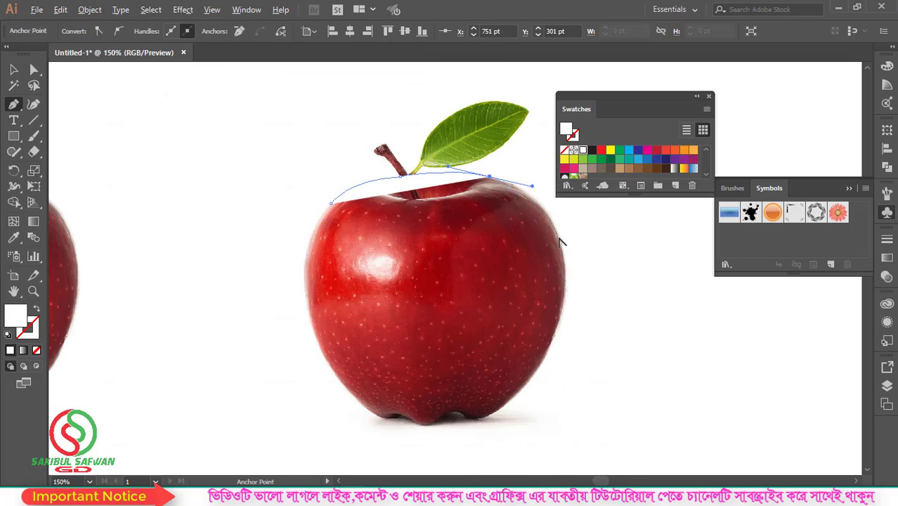
pyautogui.moveTo(565, 290); pyautogui.dragTo(557, 352)
pyautogui.moveTo(477, 418); pyautogui.dragTo(437, 432)
pyautogui.scroll(3, 458, 418)
pyautogui.moveTo(464, 404); pyautogui.dragTo(444, 386)
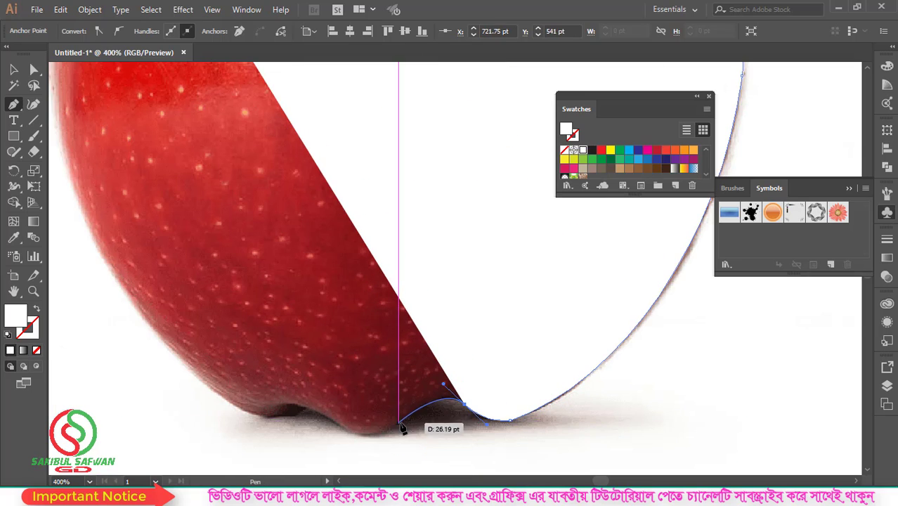
pyautogui.click(398, 422)
pyautogui.moveTo(342, 424); pyautogui.dragTo(327, 398)
# Trace the apple's left side upward and close the path at its starting anchor on the upper-left shoulder
pyautogui.scroll(-3, 435, 352)
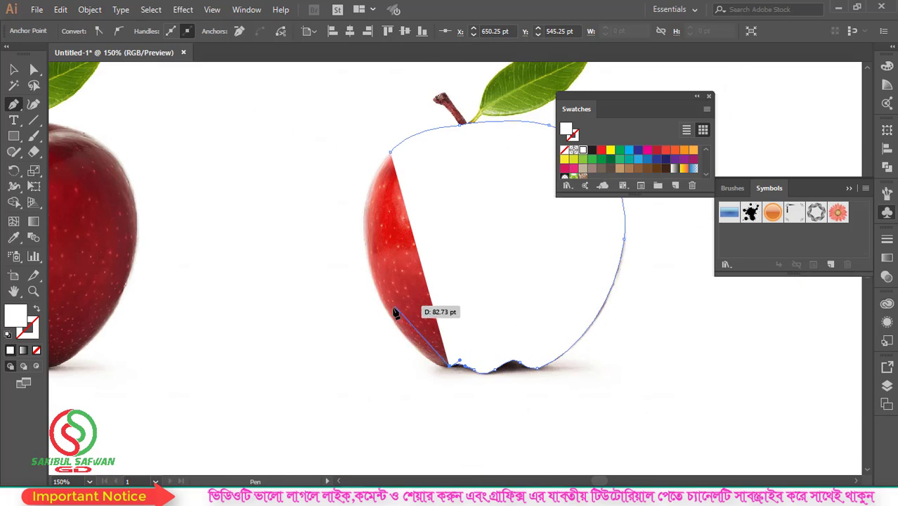
pyautogui.moveTo(384, 309); pyautogui.dragTo(363, 253)
pyautogui.scroll(2, 375, 236)
pyautogui.moveTo(390, 214); pyautogui.dragTo(431, 157)
pyautogui.scroll(-1, 406, 259)
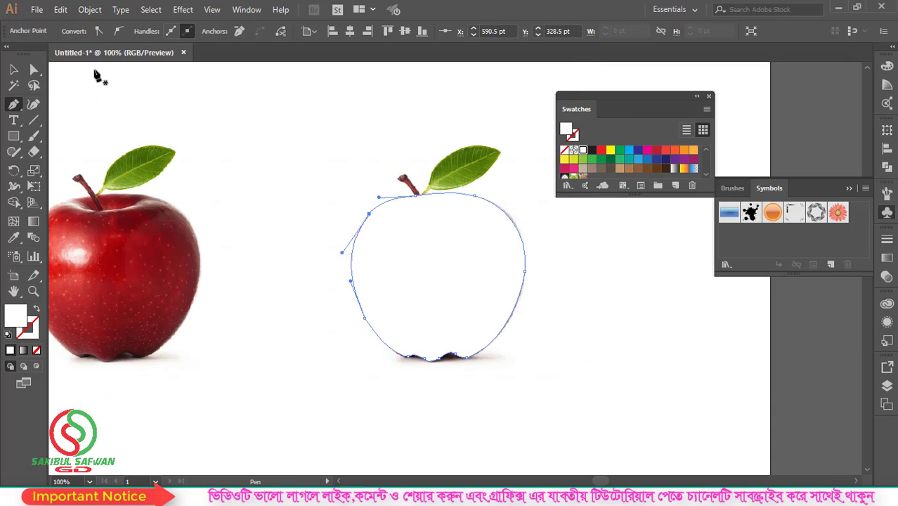
# Give the traced apple outline a 1 pt stroke and deselect it
pyautogui.click(21, 70)
pyautogui.click(421, 231)
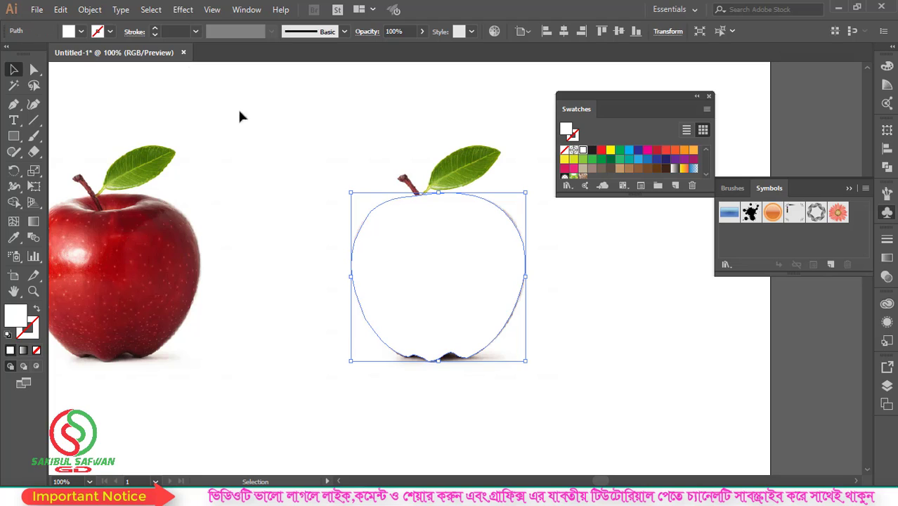
pyautogui.click(169, 31)
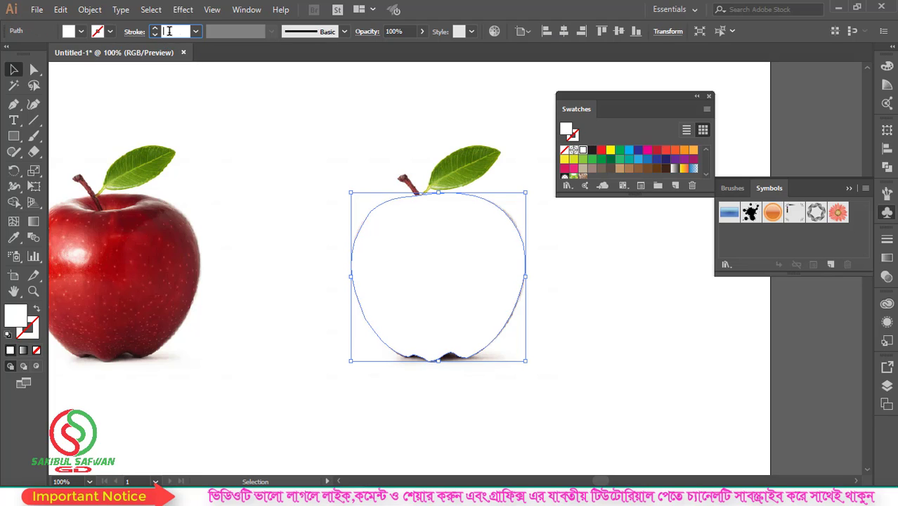
pyautogui.scroll(3, 169, 31)
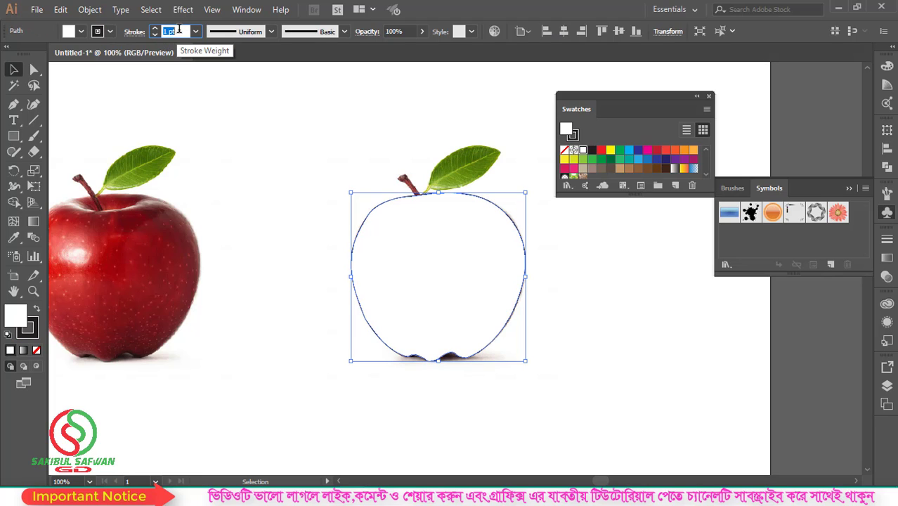
pyautogui.click(282, 227)
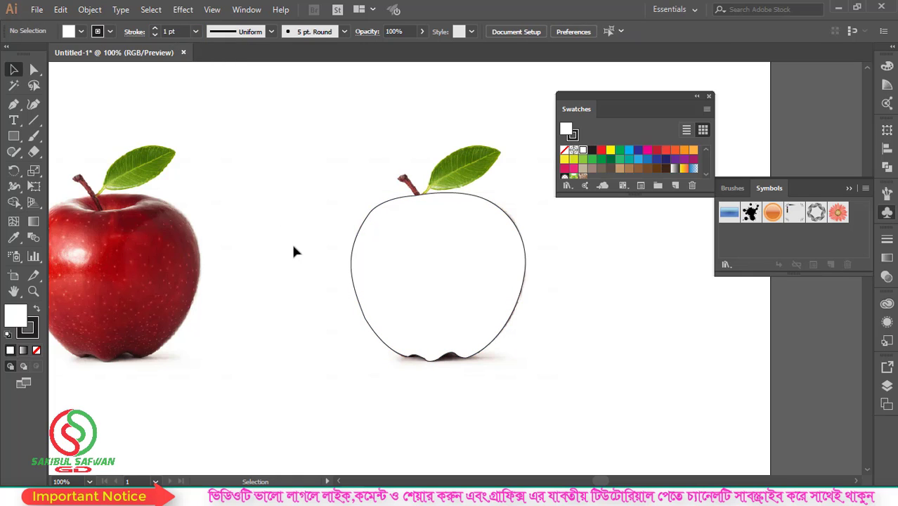
# Dock the floating Swatches panel with the Brushes and Symbols group and collapse the group
pyautogui.scroll(-1, 294, 252)
pyautogui.click(133, 283)
pyautogui.scroll(1, 129, 280)
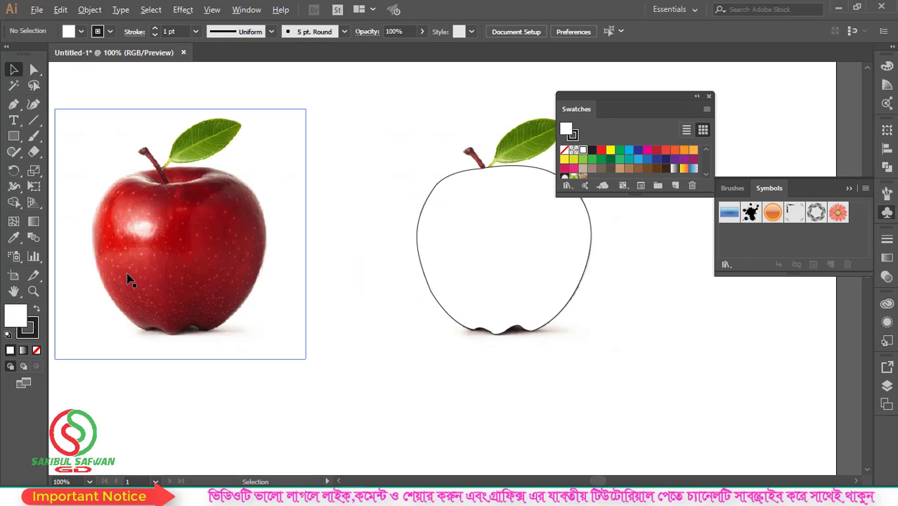
pyautogui.scroll(-1, 168, 268)
pyautogui.moveTo(627, 103)
pyautogui.mouseDown()
pyautogui.moveTo(766, 108)
pyautogui.moveTo(760, 84)
pyautogui.moveTo(807, 212)
pyautogui.moveTo(811, 195)
pyautogui.moveTo(822, 204)
pyautogui.mouseUp()
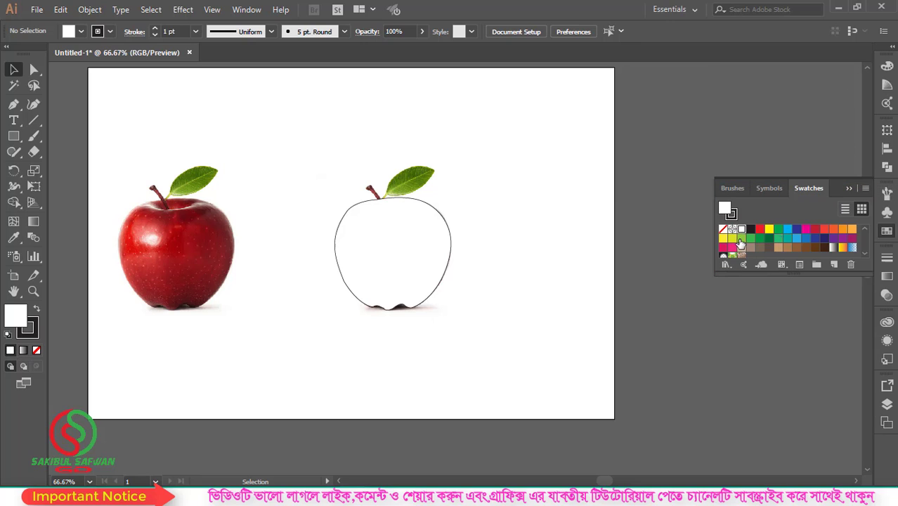
pyautogui.click(848, 188)
pyautogui.scroll(-1, 816, 195)
pyautogui.scroll(1, 374, 245)
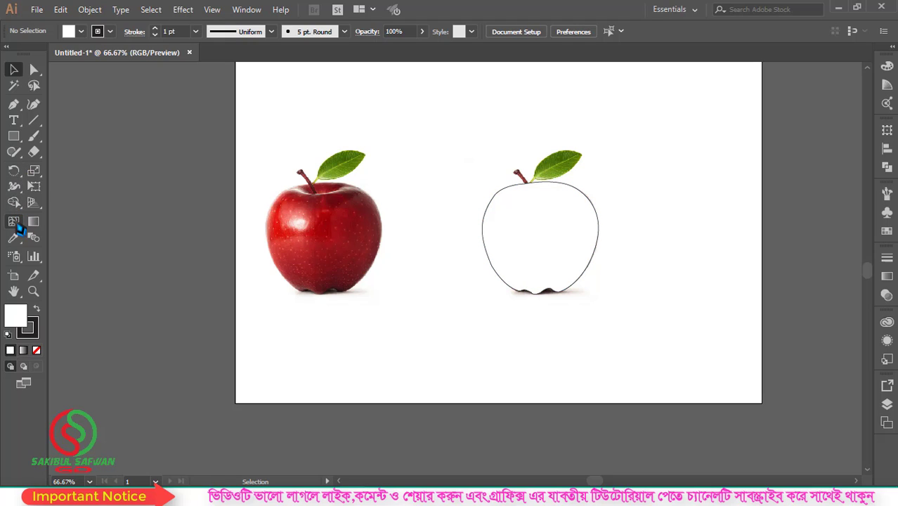
# Try adding mesh points by hand inside the traced apple outline with the Mesh tool
pyautogui.click(15, 223)
pyautogui.click(517, 225)
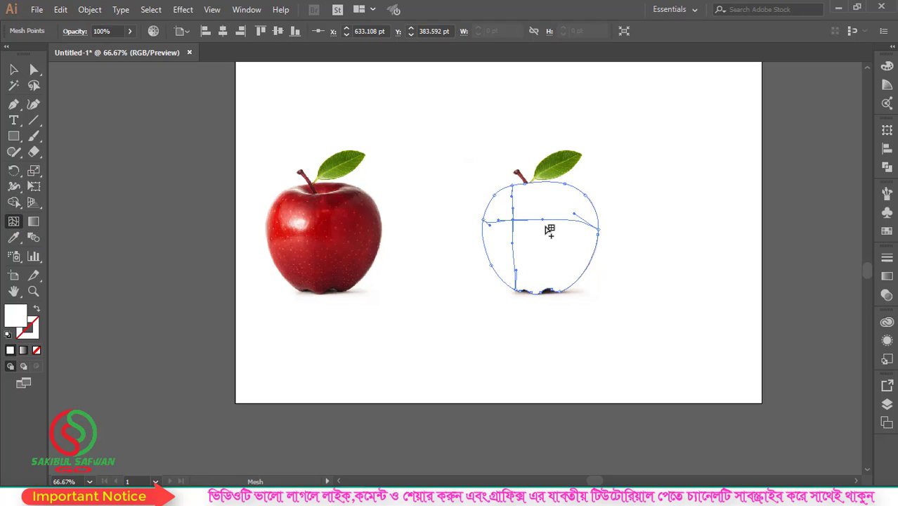
pyautogui.click(570, 243)
pyautogui.click(539, 224)
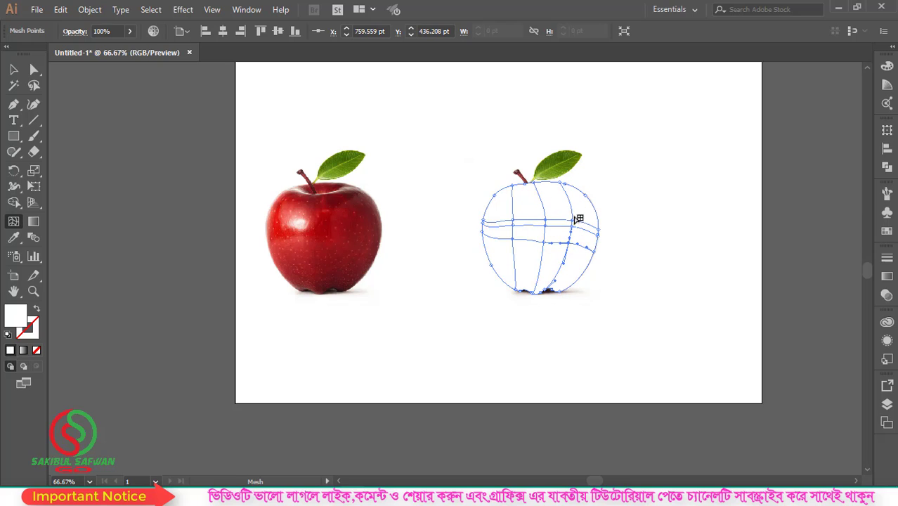
pyautogui.press('v')
pyautogui.hotkey('ctrl', 'z')
pyautogui.hotkey('ctrl', 'z')
pyautogui.hotkey('ctrl', 'z')
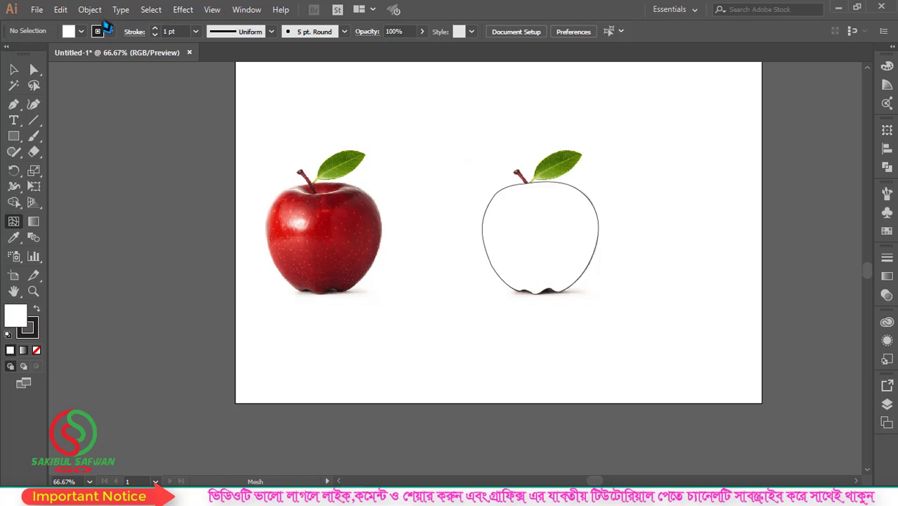
pyautogui.click(90, 10)
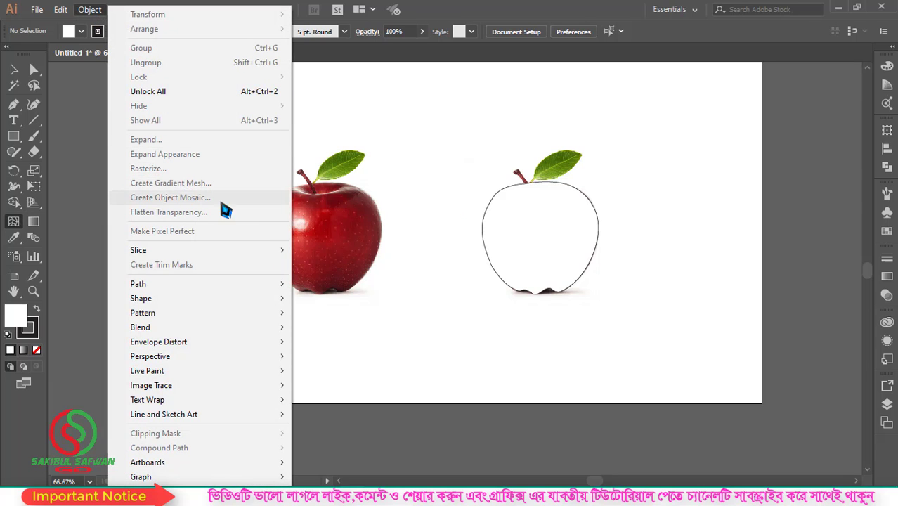
pyautogui.click(588, 155)
pyautogui.click(554, 217)
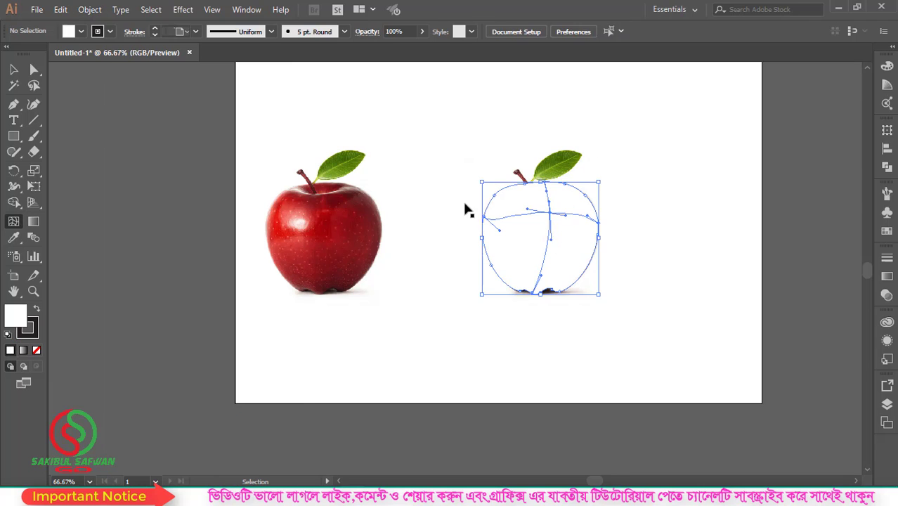
pyautogui.hotkey('ctrl', 'z')
# Create a gradient mesh on the traced apple shape with 6 rows, 6 columns and Flat appearance
pyautogui.press('v')
pyautogui.click(523, 223)
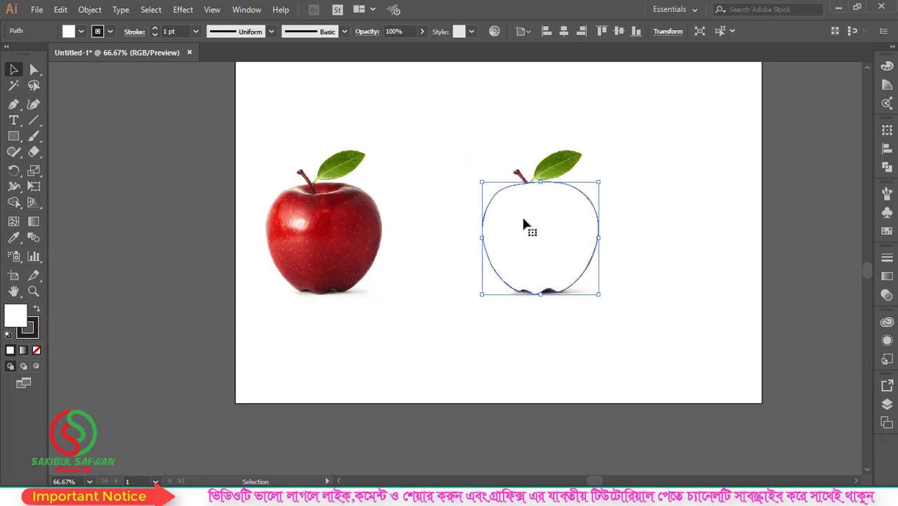
pyautogui.click(91, 10)
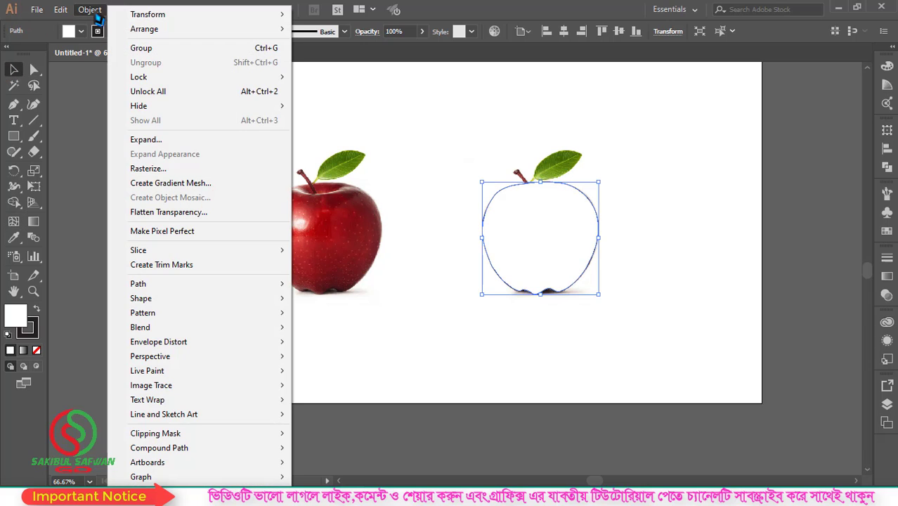
pyautogui.click(200, 186)
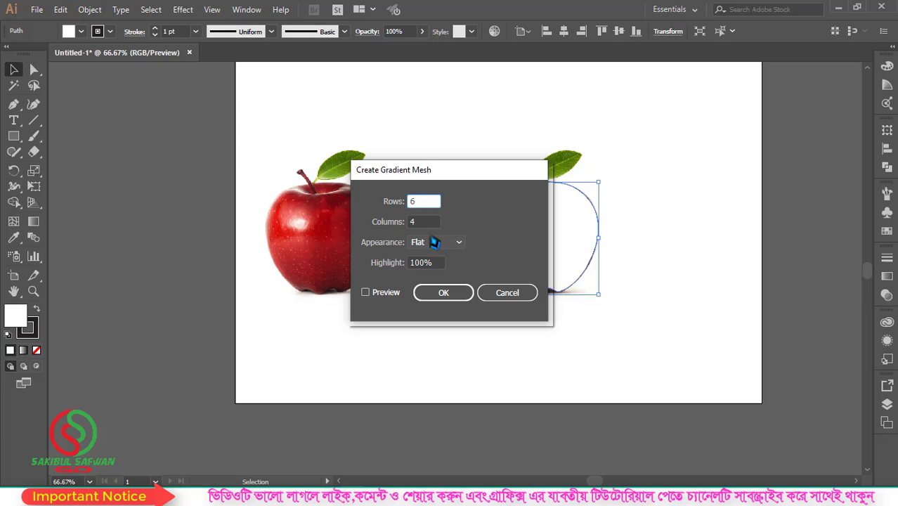
pyautogui.click(421, 222)
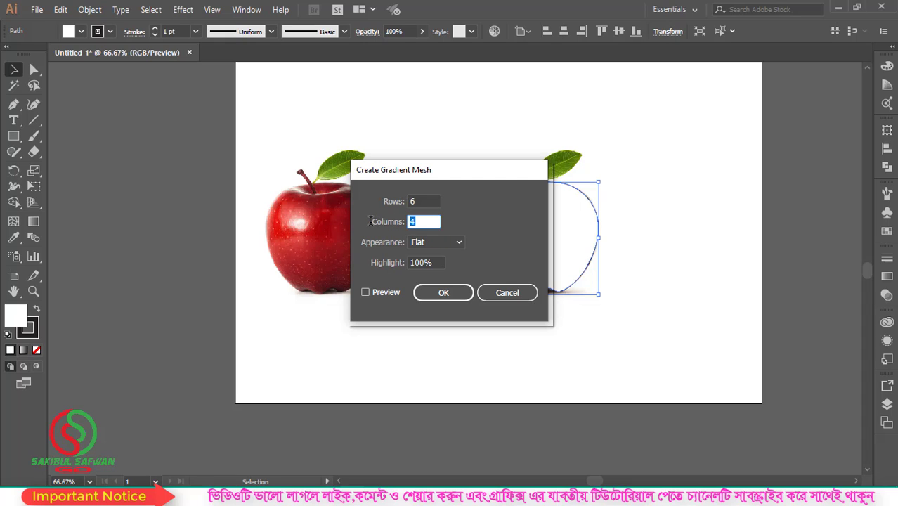
pyautogui.click(448, 297)
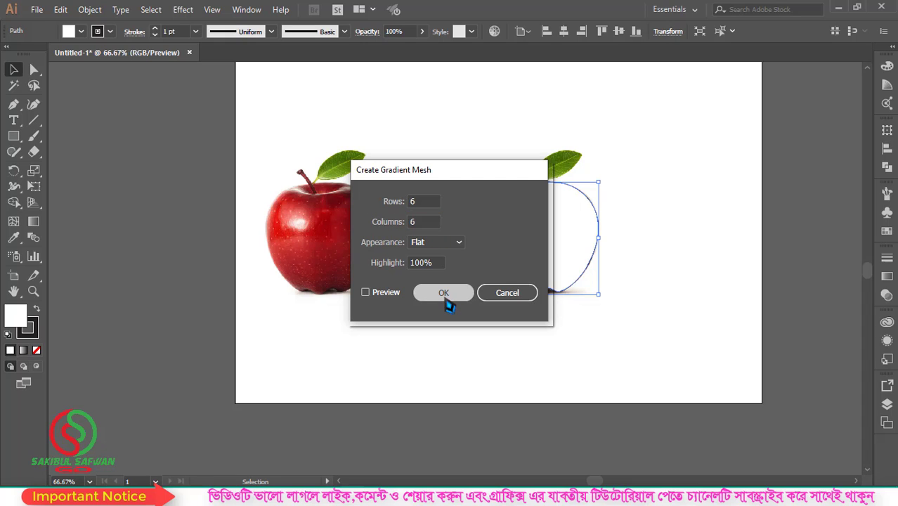
# Colour the upper-left interior mesh point with red sampled from the original apple using the Eyedropper
pyautogui.scroll(2, 583, 246)
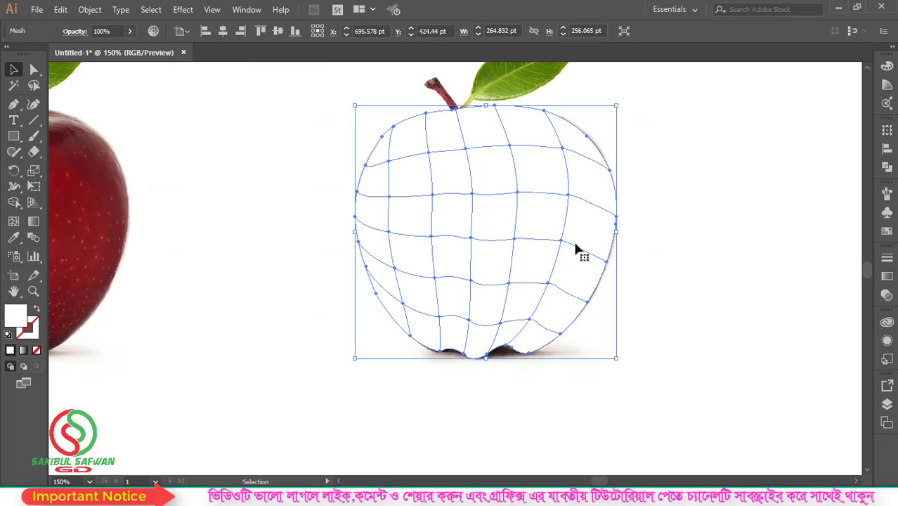
pyautogui.scroll(-1, 584, 202)
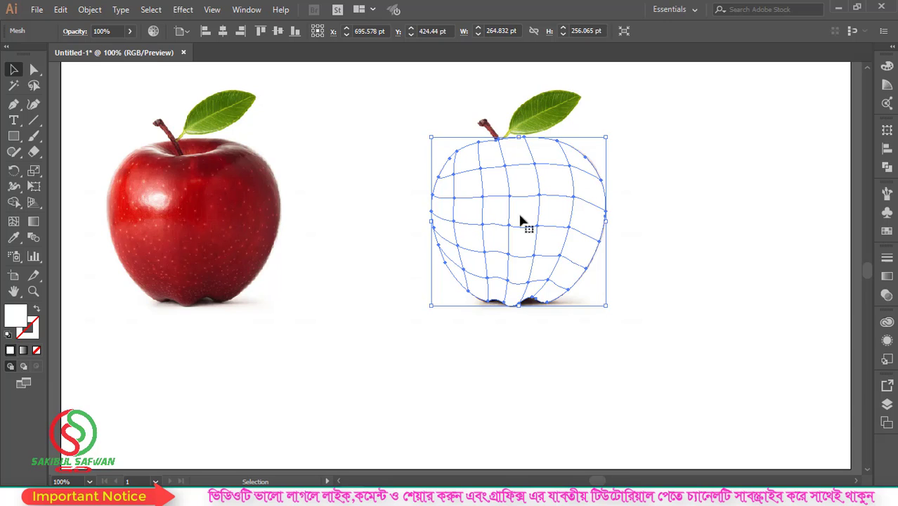
pyautogui.scroll(-1, 632, 216)
pyautogui.scroll(1, 581, 199)
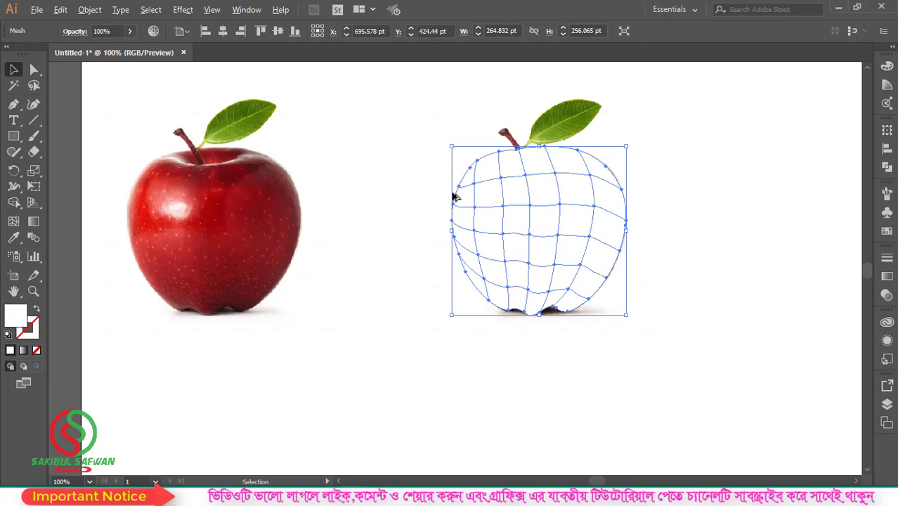
pyautogui.scroll(1, 135, 177)
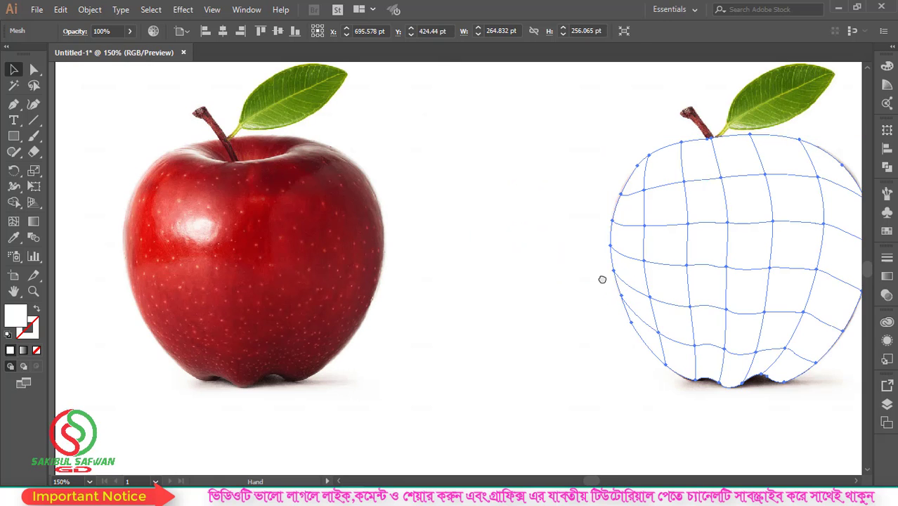
pyautogui.moveTo(602, 276); pyautogui.dragTo(549, 267)
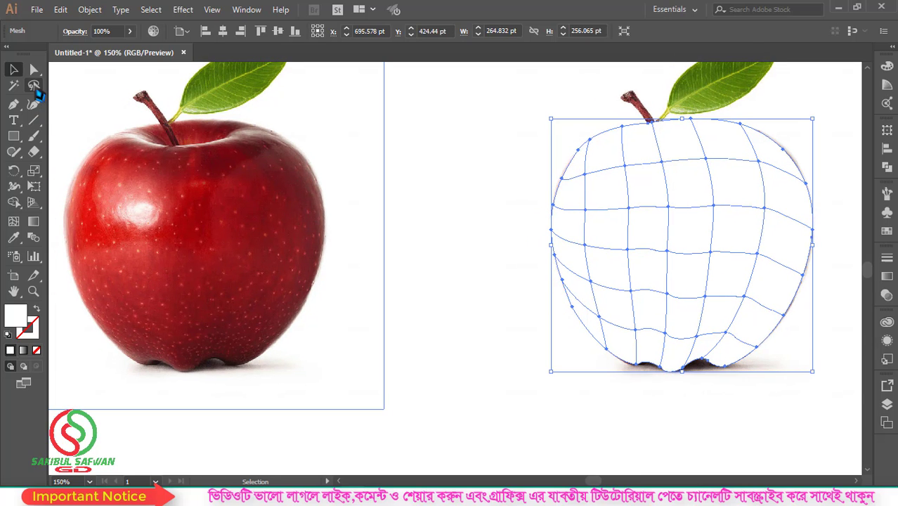
pyautogui.click(35, 70)
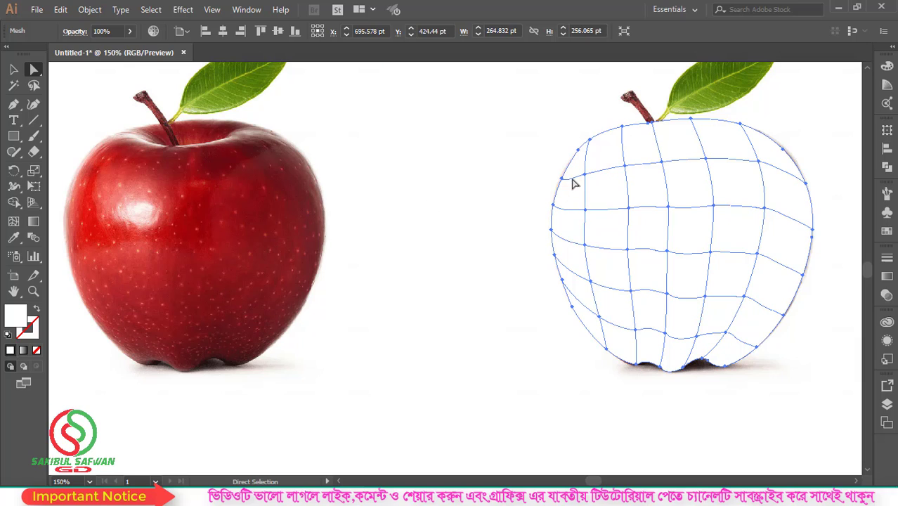
pyautogui.moveTo(587, 179); pyautogui.dragTo(586, 180)
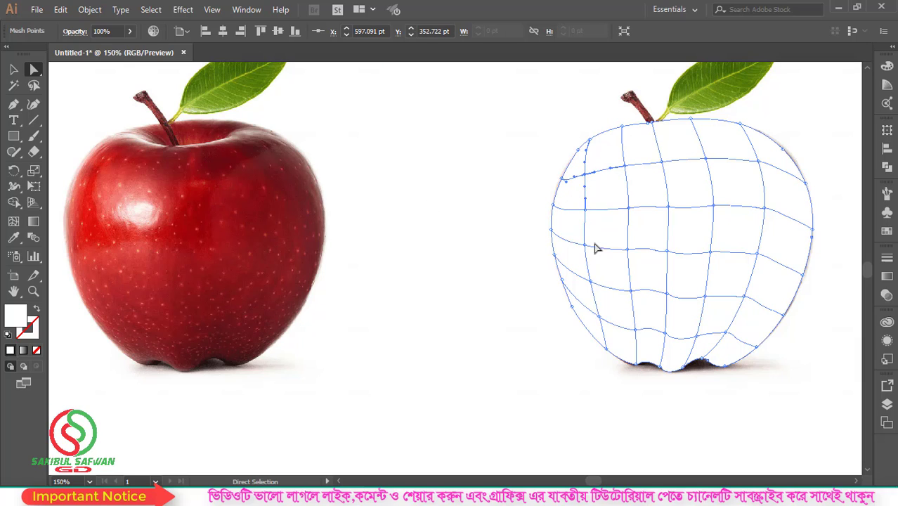
pyautogui.click(14, 238)
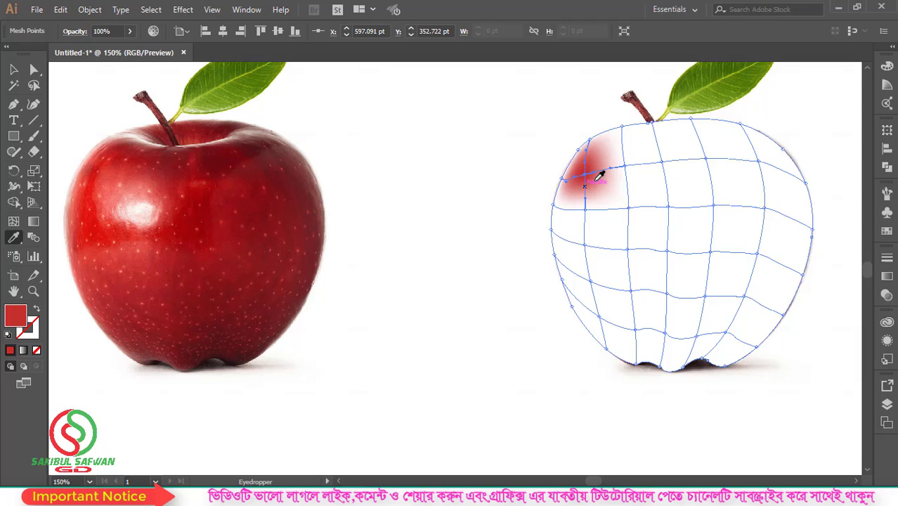
# Colour the second interior mesh point of the upper row with red sampled from the original apple's upper-left area
pyautogui.click(34, 69)
pyautogui.click(624, 165)
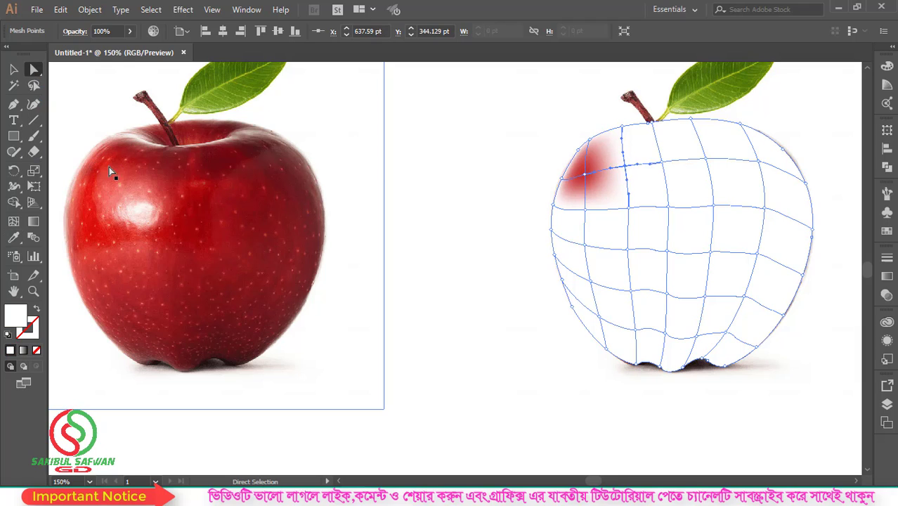
pyautogui.click(13, 238)
pyautogui.click(139, 164)
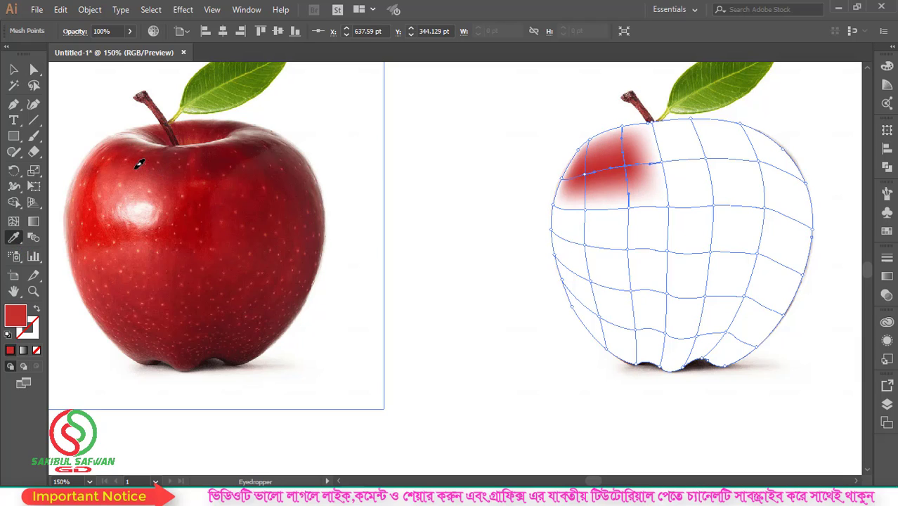
# Colour the third interior mesh point of the upper row with dark red sampled below the original apple's stem
pyautogui.click(34, 69)
pyautogui.click(661, 164)
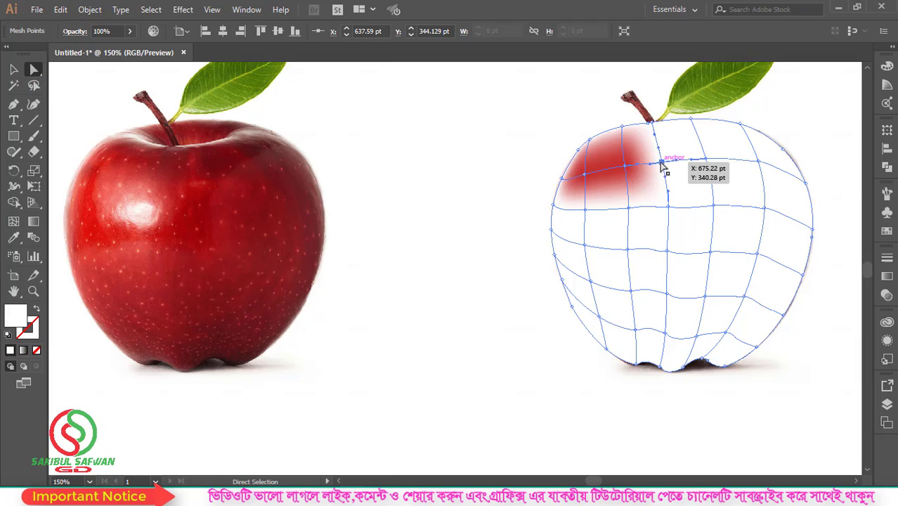
pyautogui.press('i')
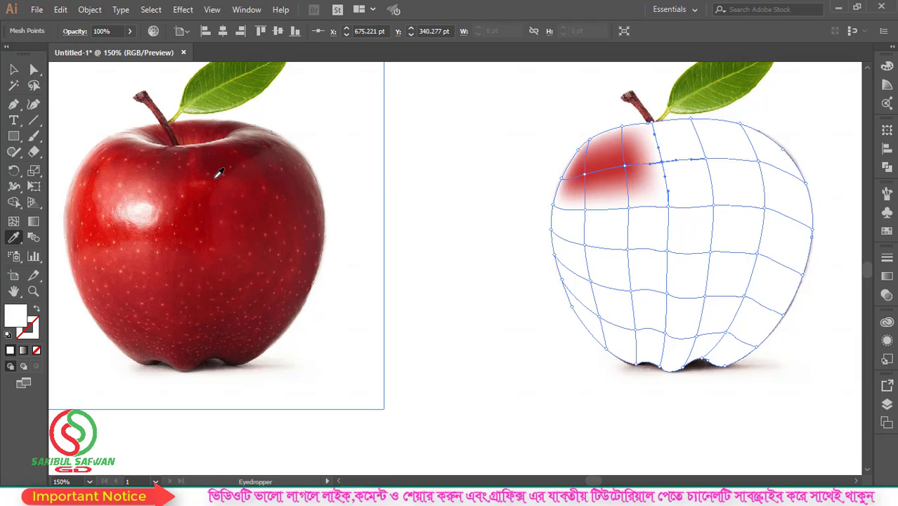
pyautogui.click(185, 172)
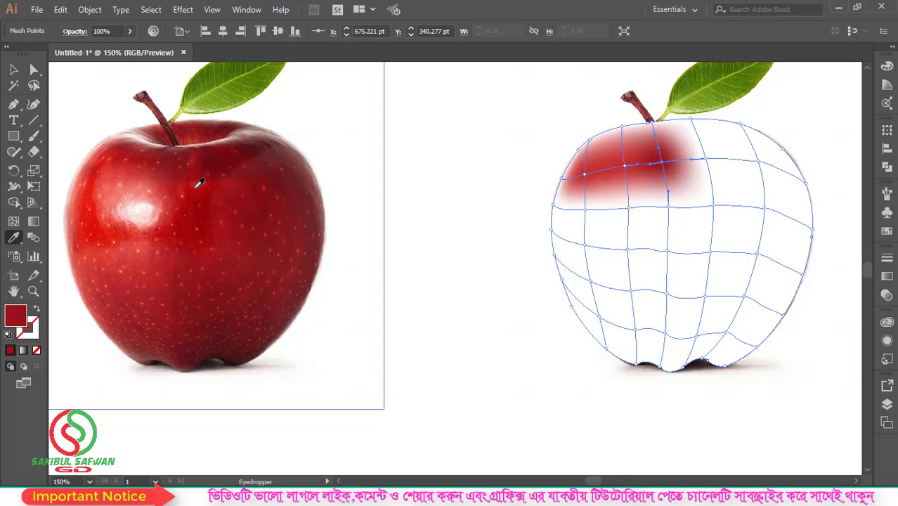
pyautogui.click(33, 68)
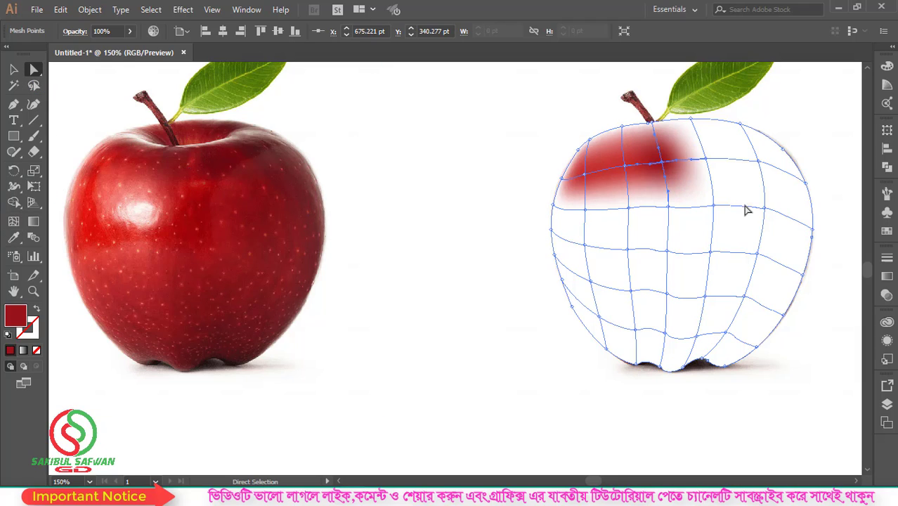
# Colour the fourth and fifth interior mesh points of the upper row with dark maroon sampled from the original apple's upper-right area
pyautogui.click(707, 161)
pyautogui.click(13, 237)
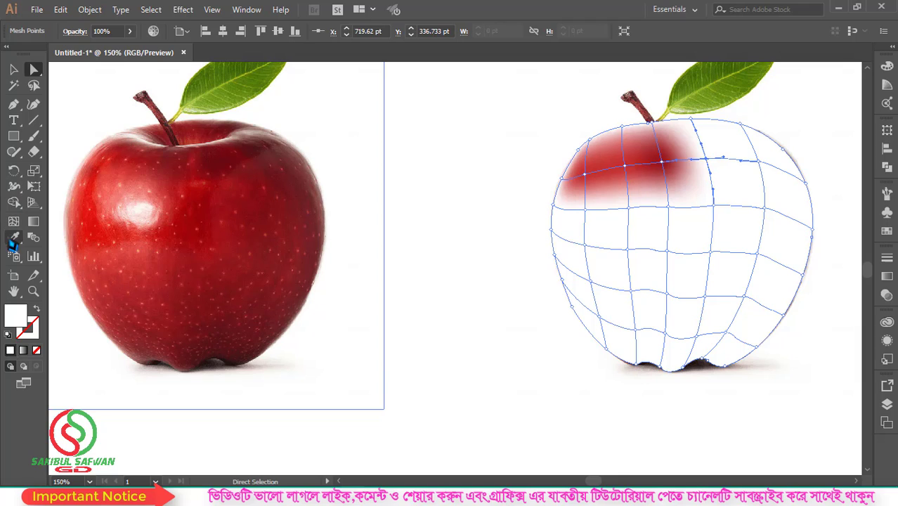
pyautogui.click(267, 163)
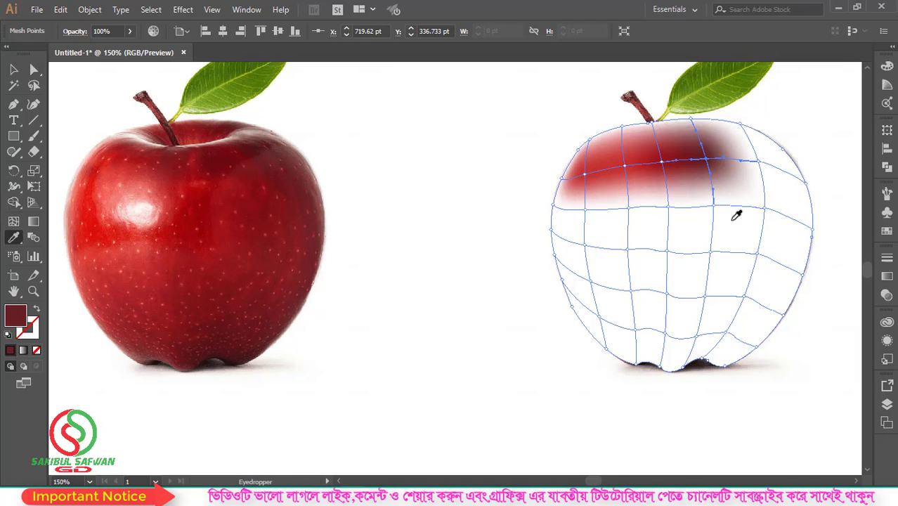
pyautogui.click(34, 68)
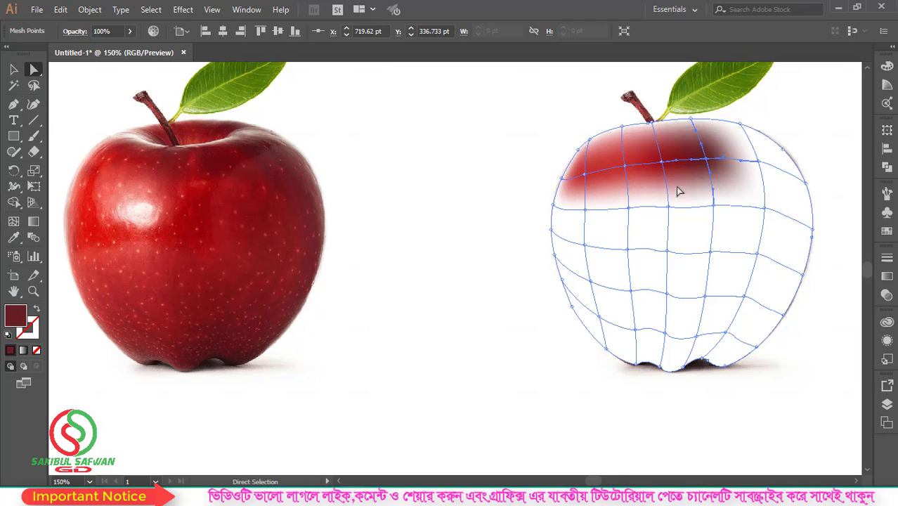
pyautogui.click(758, 162)
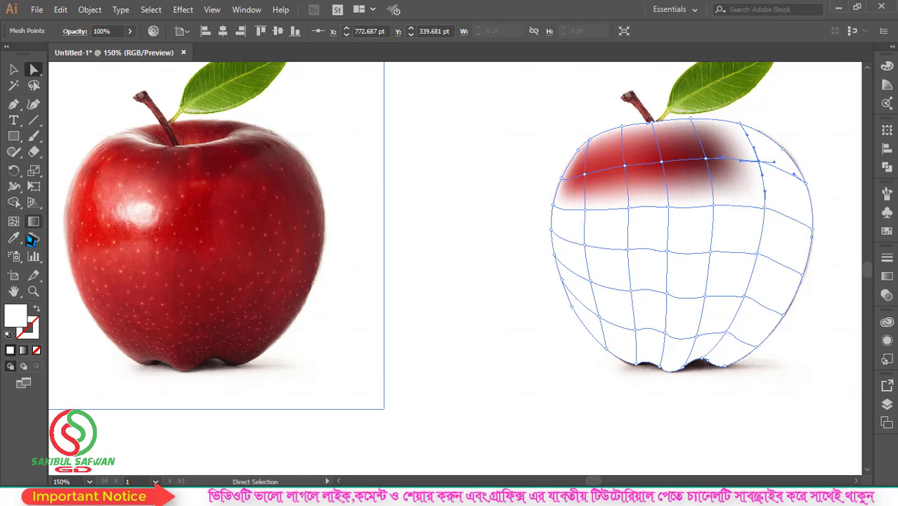
pyautogui.click(14, 239)
pyautogui.click(271, 169)
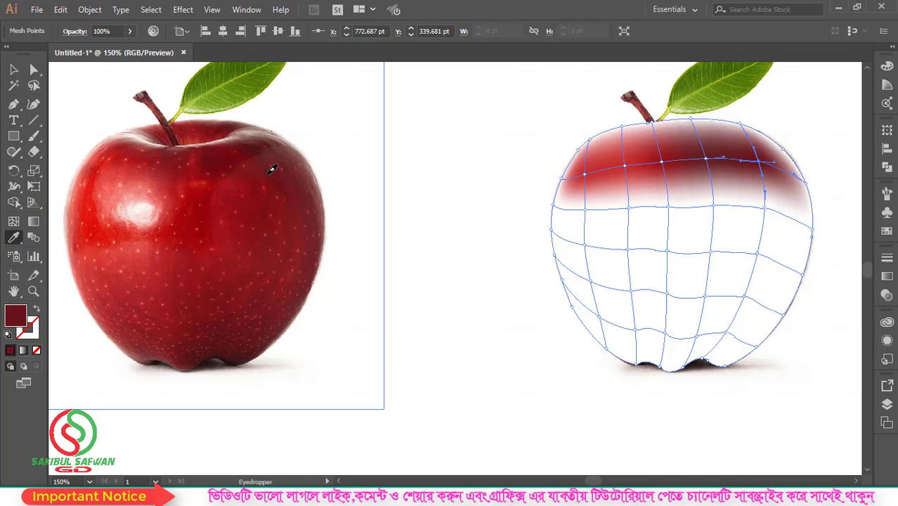
# Colour the mesh point at the right end of the upper row with brownish red sampled from the original apple's upper-right edge
pyautogui.click(34, 69)
pyautogui.click(807, 186)
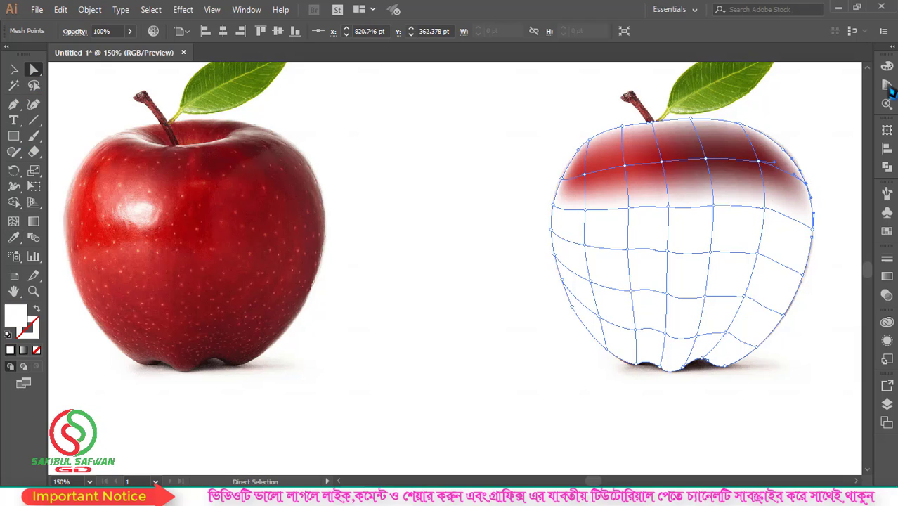
pyautogui.click(13, 237)
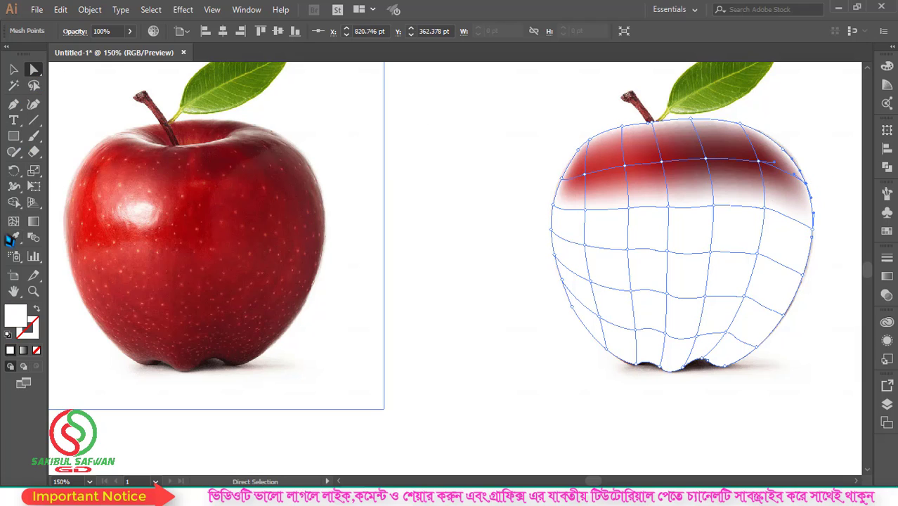
pyautogui.click(316, 171)
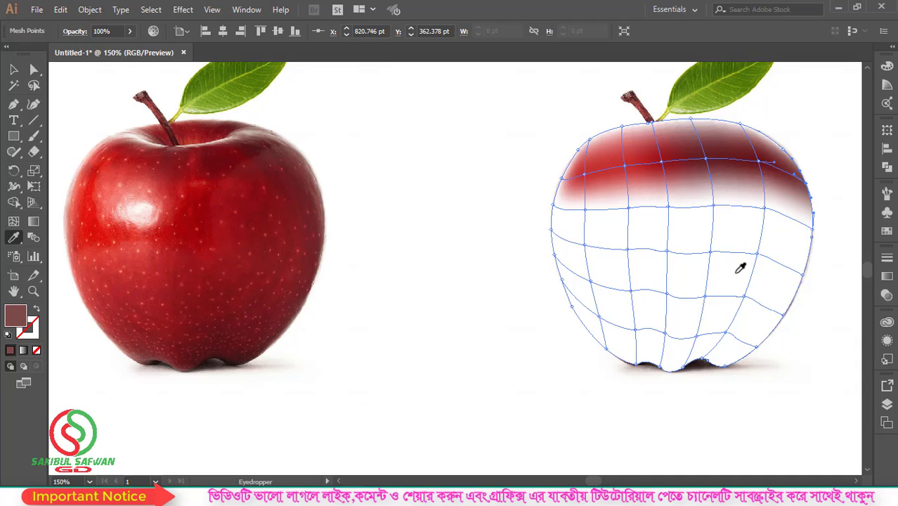
# Lasso the left-side mesh points of the second and third rows and colour them bright red sampled beside the original apple's highlight
pyautogui.click(33, 85)
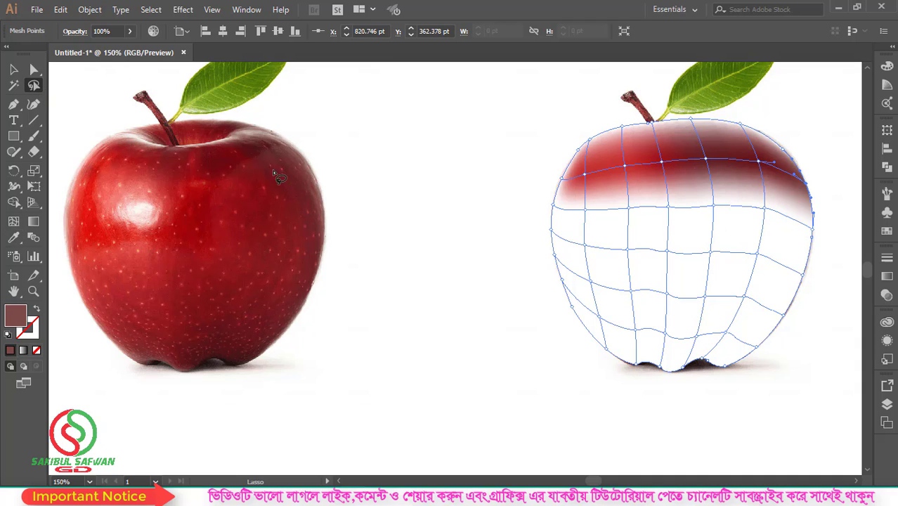
pyautogui.moveTo(594, 192)
pyautogui.mouseDown()
pyautogui.moveTo(537, 200)
pyautogui.moveTo(538, 236)
pyautogui.moveTo(580, 254)
pyautogui.moveTo(608, 219)
pyautogui.moveTo(593, 194)
pyautogui.mouseUp()
pyautogui.click(13, 238)
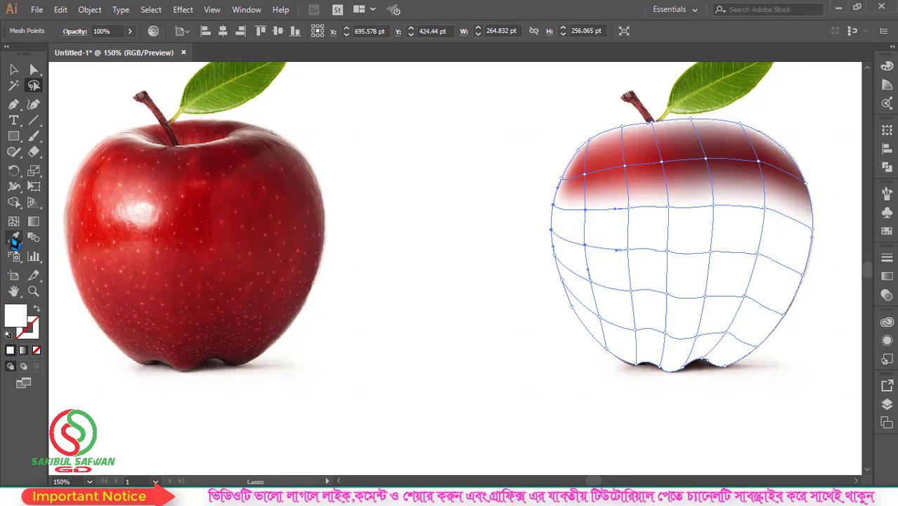
pyautogui.click(102, 237)
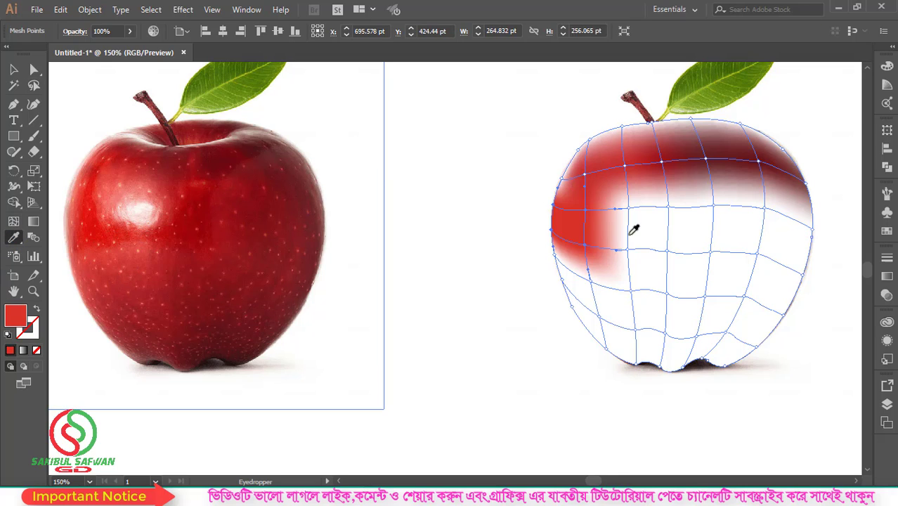
# Lasso the second interior mesh point of the second row and colour it pale pink sampled from the original apple's highlight
pyautogui.click(34, 85)
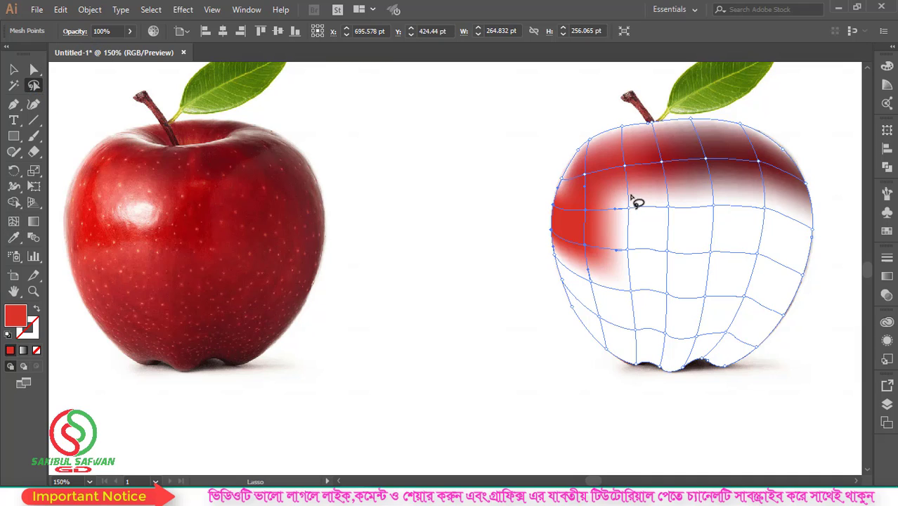
pyautogui.moveTo(634, 202)
pyautogui.mouseDown()
pyautogui.moveTo(619, 203)
pyautogui.moveTo(648, 195)
pyautogui.moveTo(635, 200)
pyautogui.mouseUp()
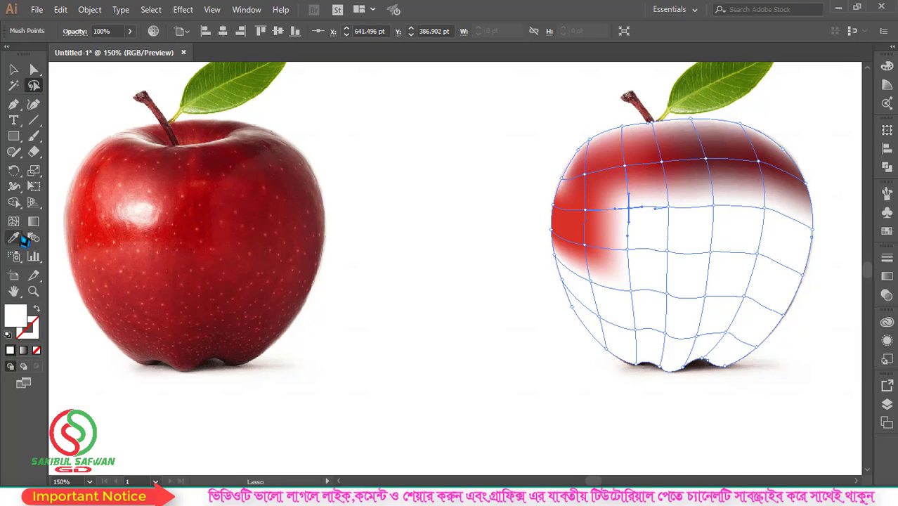
pyautogui.click(17, 238)
pyautogui.click(145, 207)
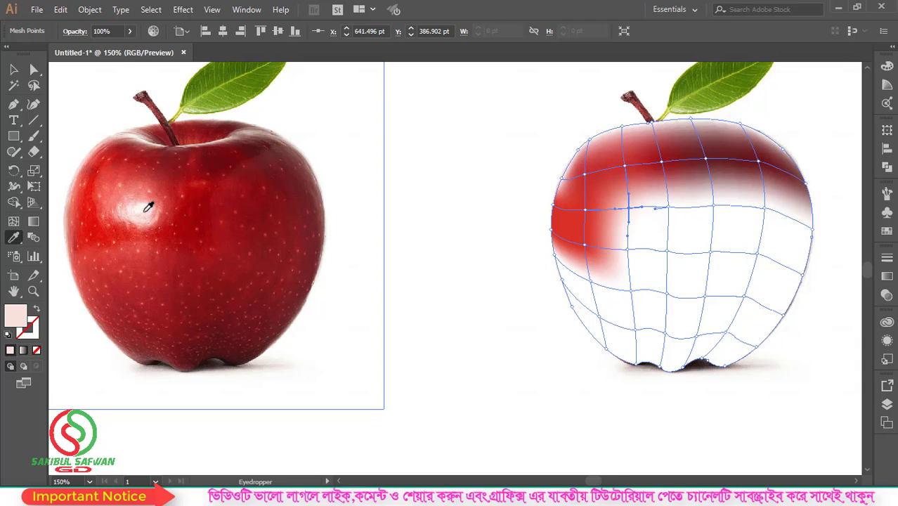
pyautogui.click(148, 218)
pyautogui.click(148, 221)
# Lasso the four central mesh points of the second and third rows and colour them deep red sampled from the original apple's middle
pyautogui.click(34, 85)
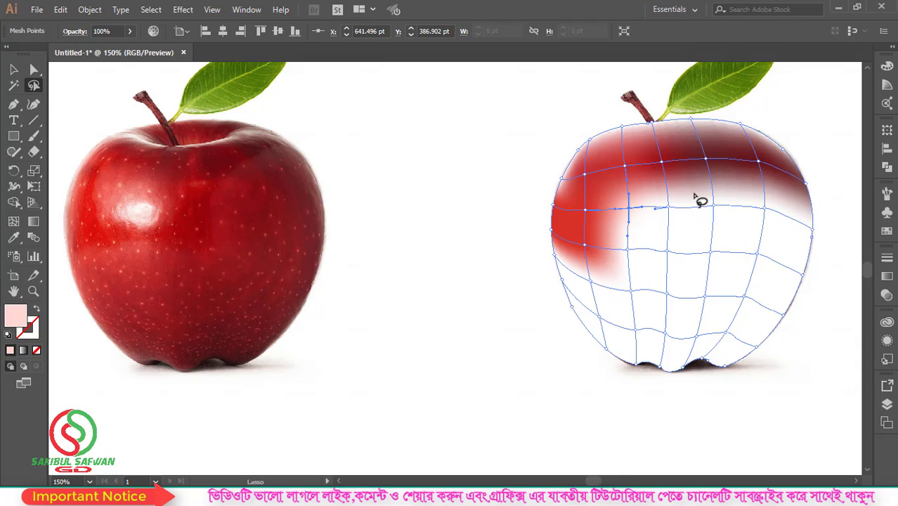
pyautogui.moveTo(710, 192)
pyautogui.mouseDown()
pyautogui.moveTo(660, 228)
pyautogui.moveTo(735, 252)
pyautogui.moveTo(674, 197)
pyautogui.moveTo(706, 193)
pyautogui.mouseUp()
pyautogui.click(13, 237)
pyautogui.click(204, 218)
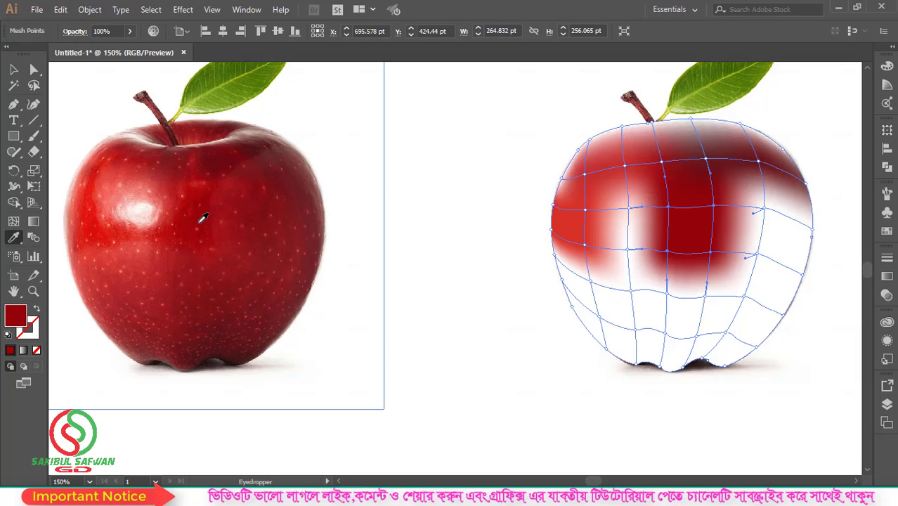
# Lasso the right-side mesh points of the second and third rows and colour them dark maroon sampled from the original apple's right edge
pyautogui.click(34, 85)
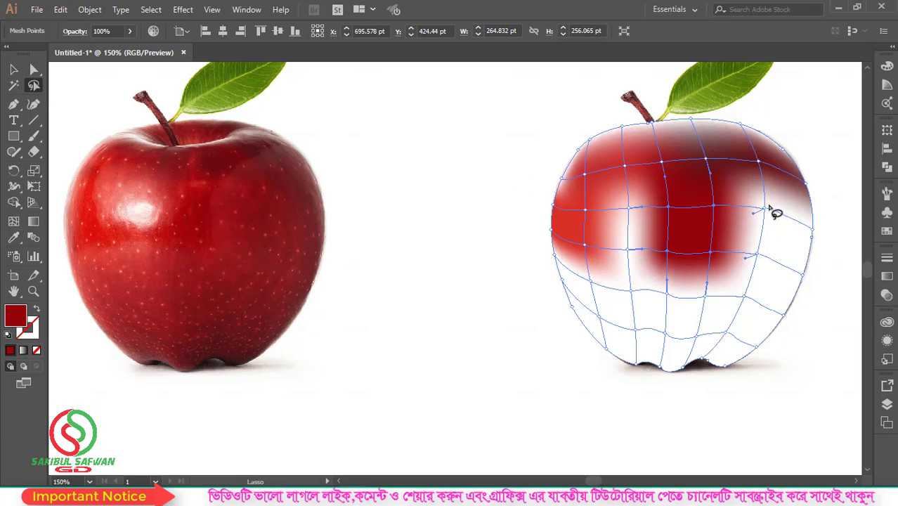
pyautogui.moveTo(827, 208)
pyautogui.mouseDown()
pyautogui.moveTo(732, 232)
pyautogui.moveTo(834, 255)
pyautogui.moveTo(776, 206)
pyautogui.mouseUp()
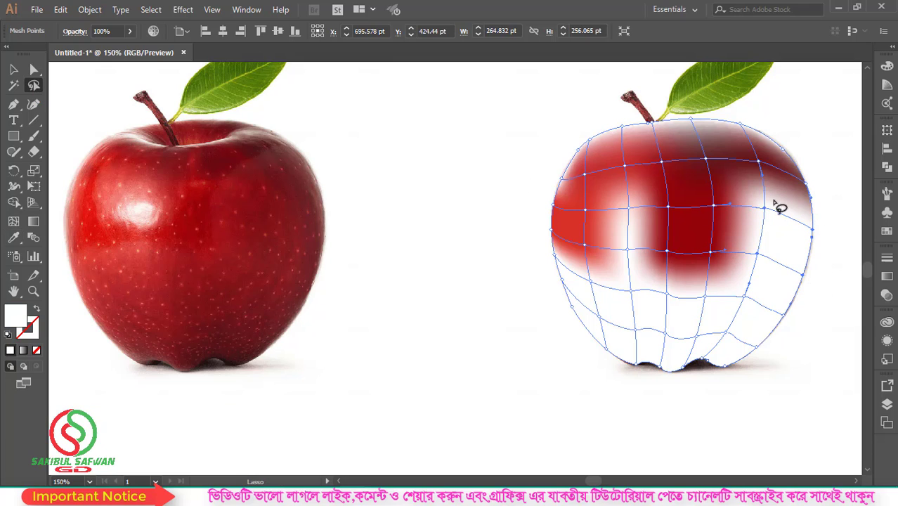
pyautogui.click(13, 238)
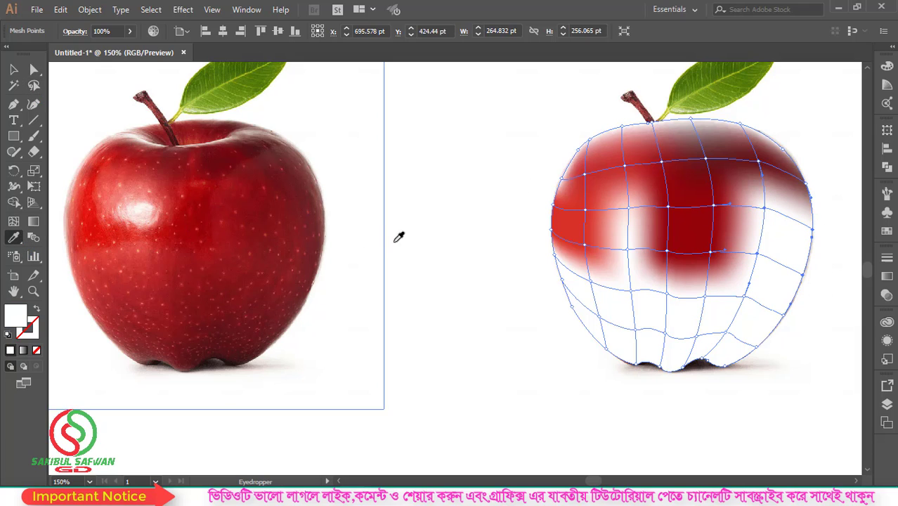
pyautogui.click(320, 206)
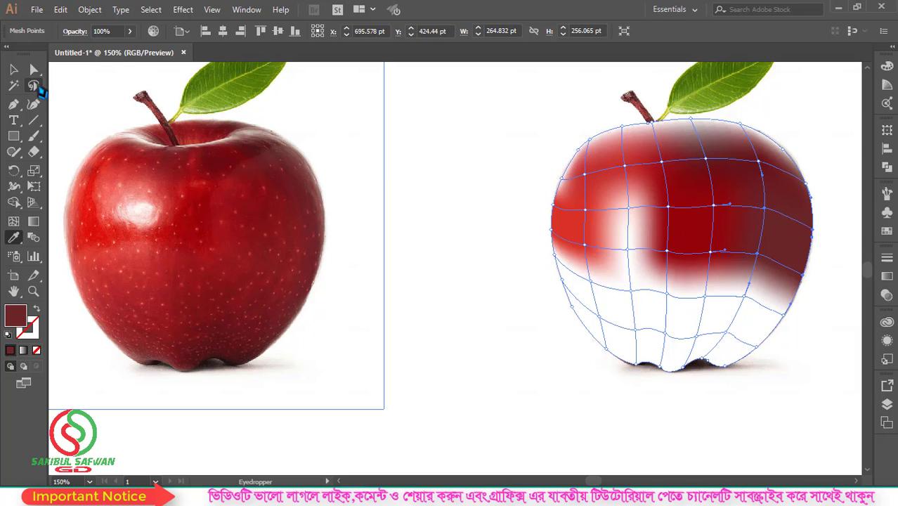
# Lasso the lower-right mesh points and colour them dark red sampled from the original apple's lower-right area
pyautogui.click(33, 85)
pyautogui.moveTo(787, 297)
pyautogui.mouseDown()
pyautogui.moveTo(750, 281)
pyautogui.moveTo(709, 308)
pyautogui.moveTo(734, 359)
pyautogui.moveTo(789, 321)
pyautogui.moveTo(773, 288)
pyautogui.mouseUp()
pyautogui.click(14, 237)
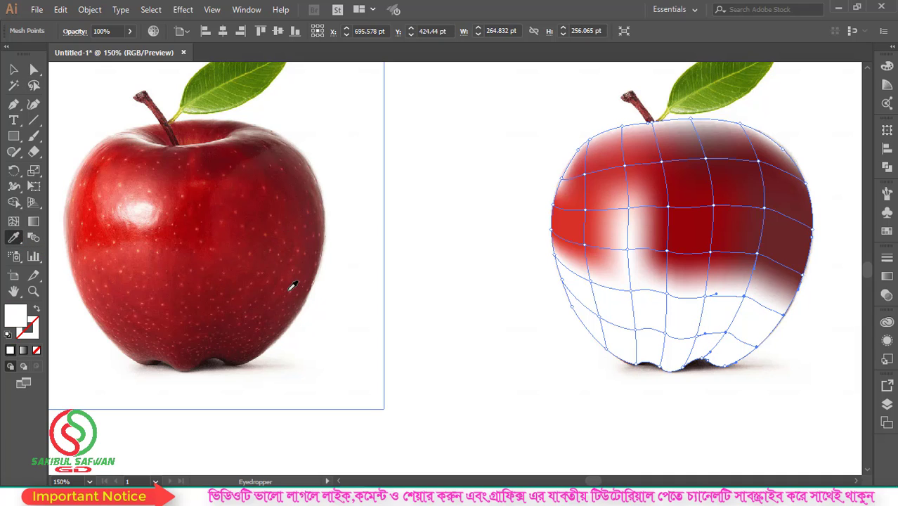
pyautogui.click(287, 310)
# Lasso the lower-left mesh points and colour them medium red sampled from the original apple's lower-left area
pyautogui.click(34, 85)
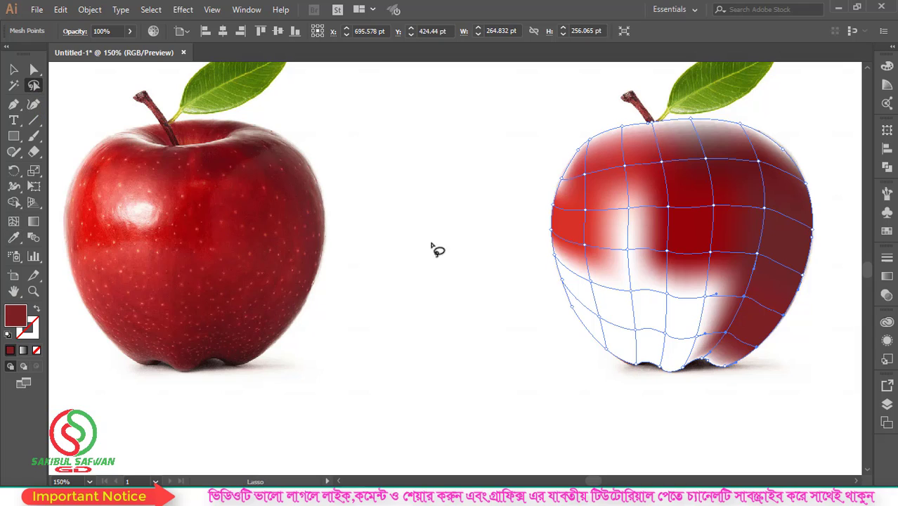
pyautogui.moveTo(595, 271)
pyautogui.mouseDown()
pyautogui.moveTo(565, 264)
pyautogui.moveTo(542, 296)
pyautogui.moveTo(590, 356)
pyautogui.moveTo(621, 326)
pyautogui.moveTo(595, 266)
pyautogui.mouseUp()
pyautogui.click(14, 238)
pyautogui.click(132, 294)
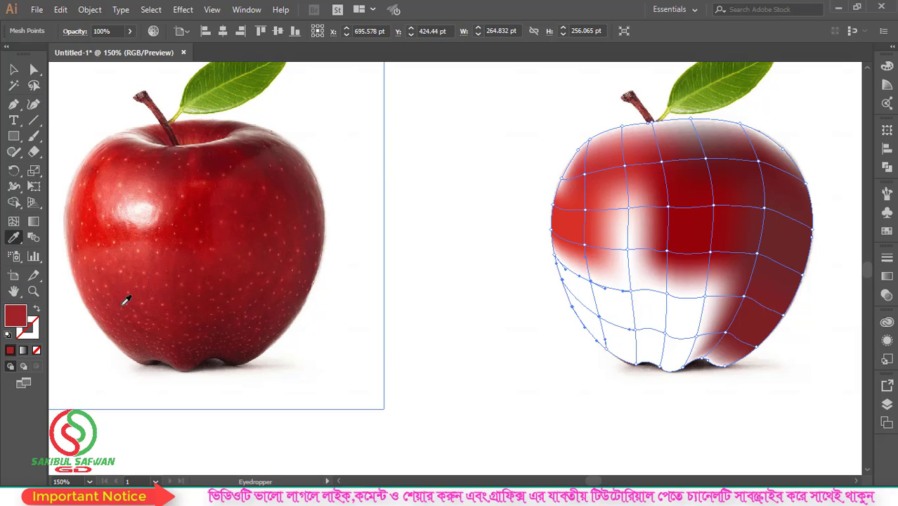
# Lasso the lower-middle mesh points and colour them dark red sampled from the original apple's lower centre
pyautogui.click(34, 85)
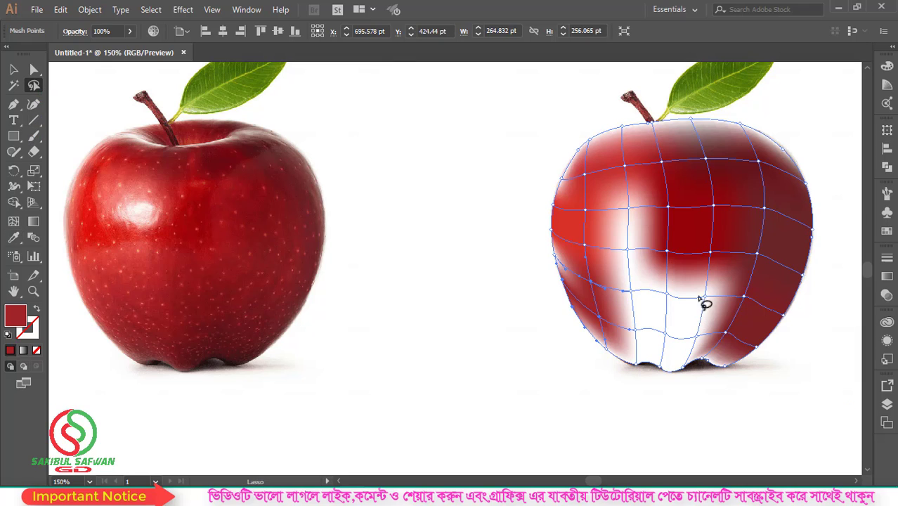
pyautogui.moveTo(691, 284)
pyautogui.mouseDown()
pyautogui.moveTo(611, 322)
pyautogui.moveTo(703, 352)
pyautogui.moveTo(696, 282)
pyautogui.mouseUp()
pyautogui.click(14, 238)
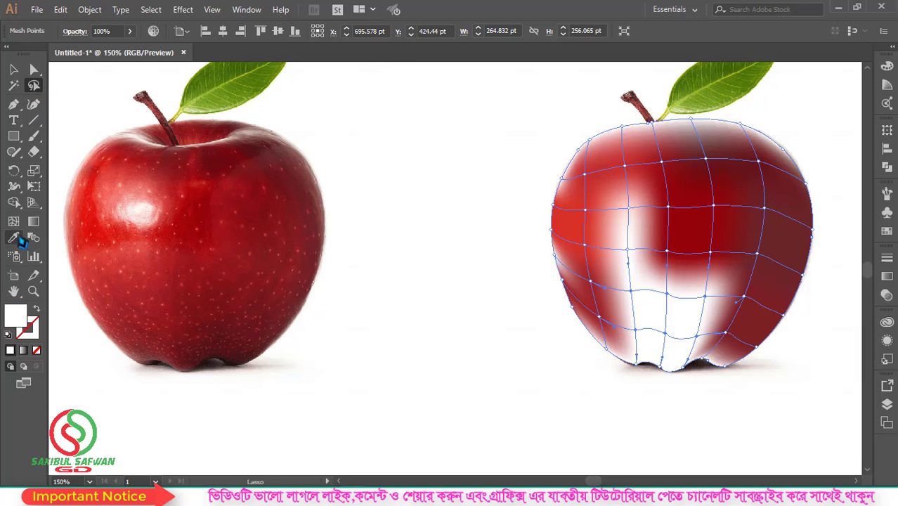
pyautogui.click(210, 305)
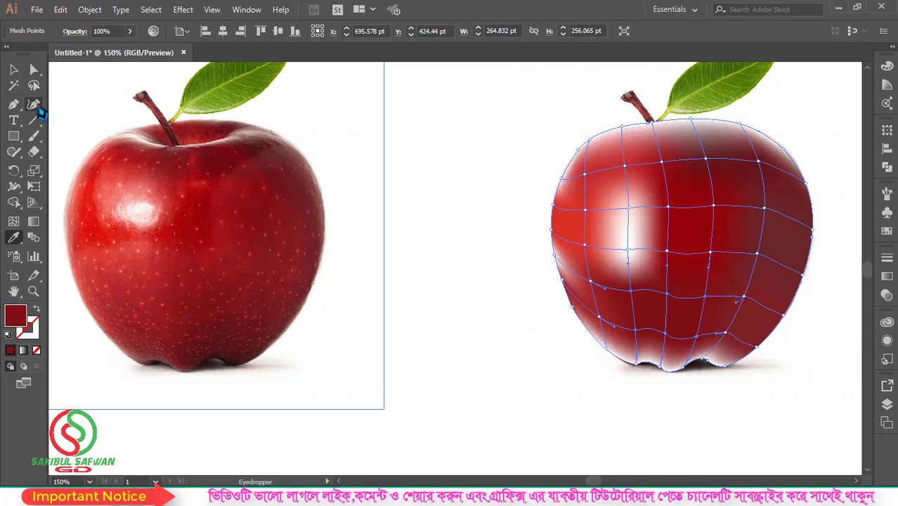
# Colour the mesh point directly below the pale highlight with red sampled from beneath the original apple's highlight
pyautogui.click(34, 69)
pyautogui.click(628, 250)
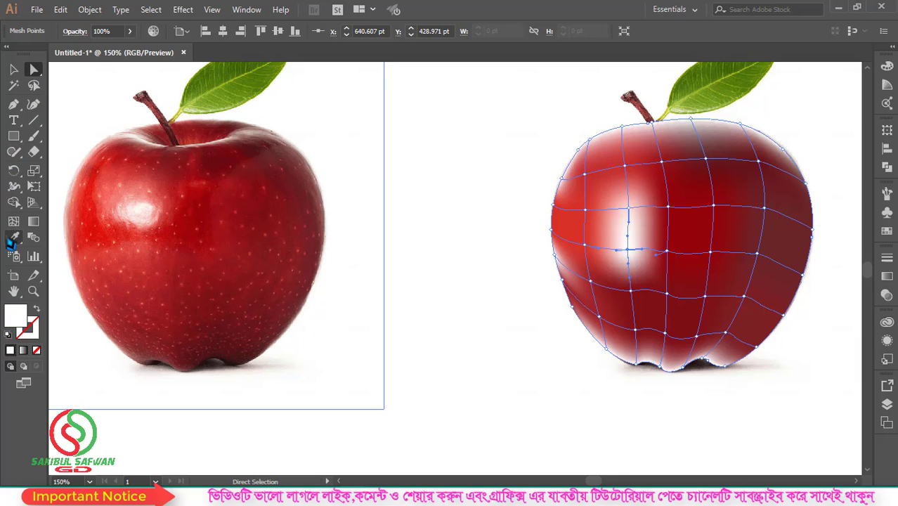
pyautogui.press('i')
pyautogui.click(142, 251)
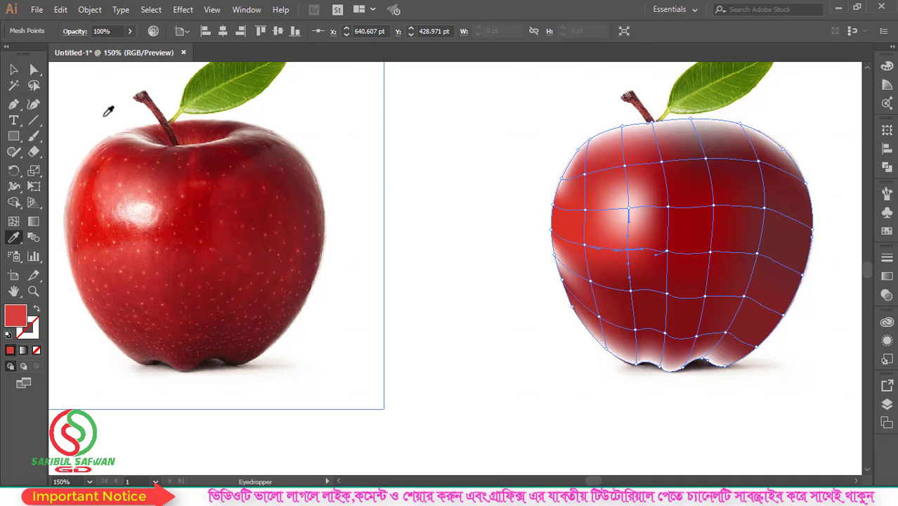
# Select the outline mesh point at the apple's upper right and colour it brownish maroon sampled from the original apple's upper-right rim
pyautogui.click(33, 69)
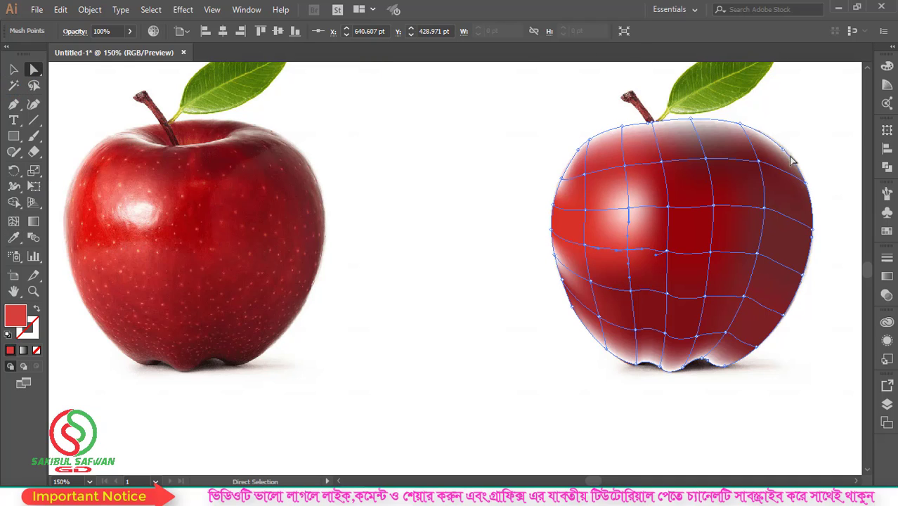
pyautogui.moveTo(769, 121); pyautogui.dragTo(733, 134)
pyautogui.click(16, 237)
pyautogui.click(276, 136)
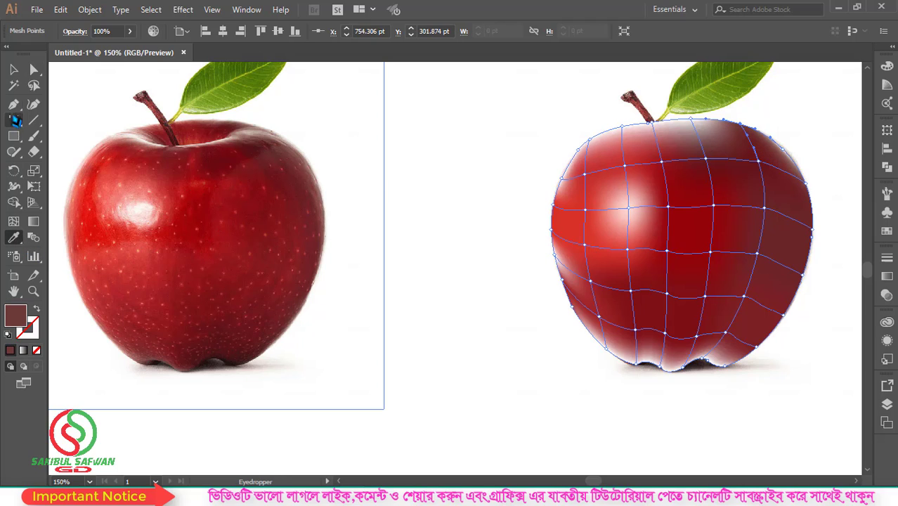
# Move the coloured mesh apple off the traced photo into the empty space beside it and compare it with the photos
pyautogui.click(14, 69)
pyautogui.hotkey('ctrl', '0')
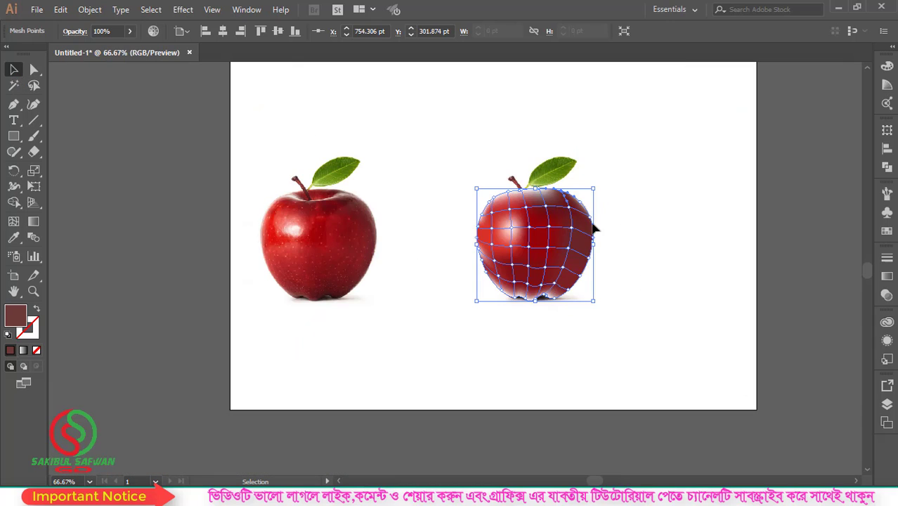
pyautogui.click(537, 307)
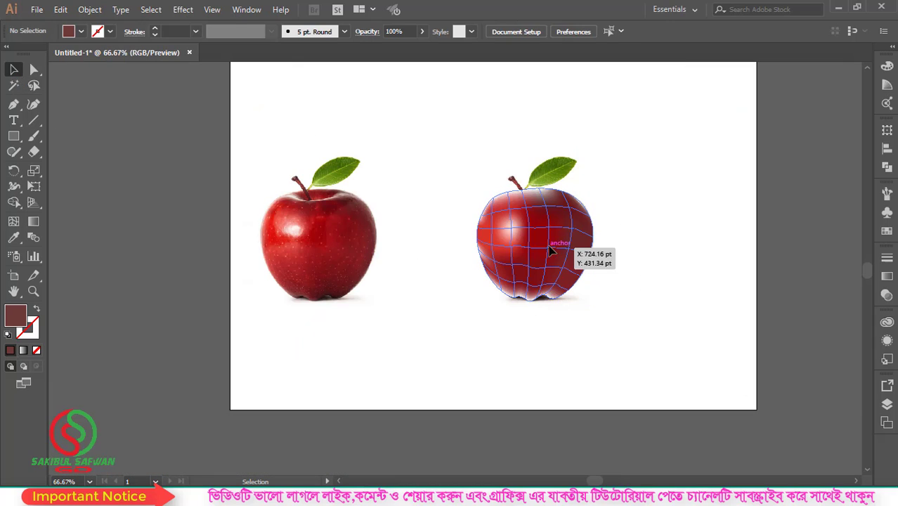
pyautogui.moveTo(524, 264); pyautogui.dragTo(691, 203)
pyautogui.click(713, 347)
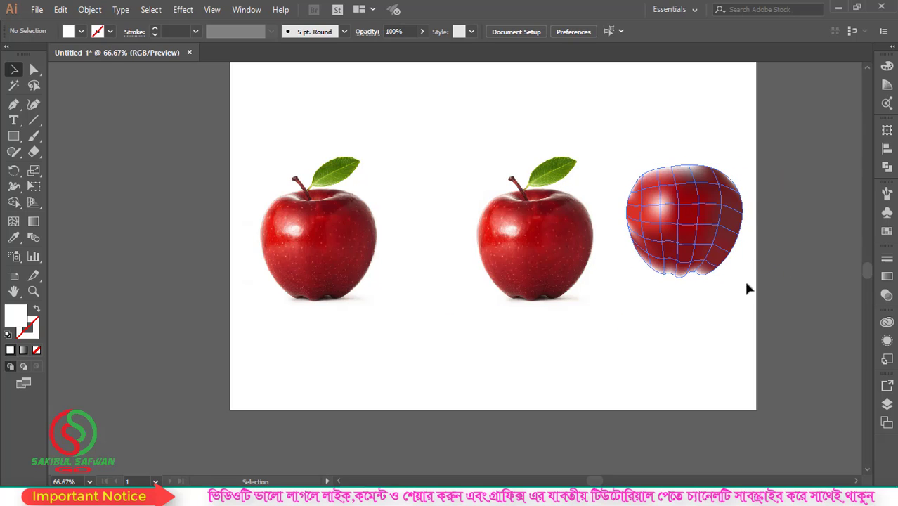
pyautogui.scroll(1, 746, 210)
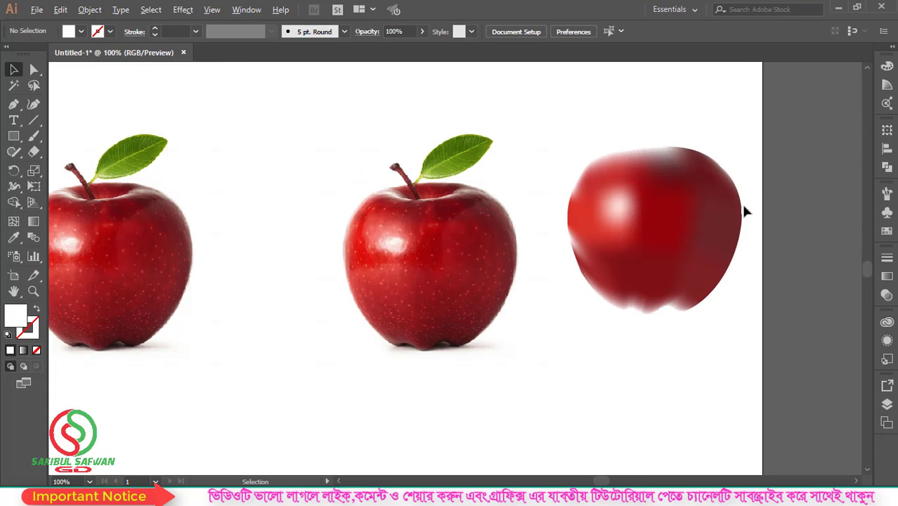
pyautogui.scroll(-1, 528, 175)
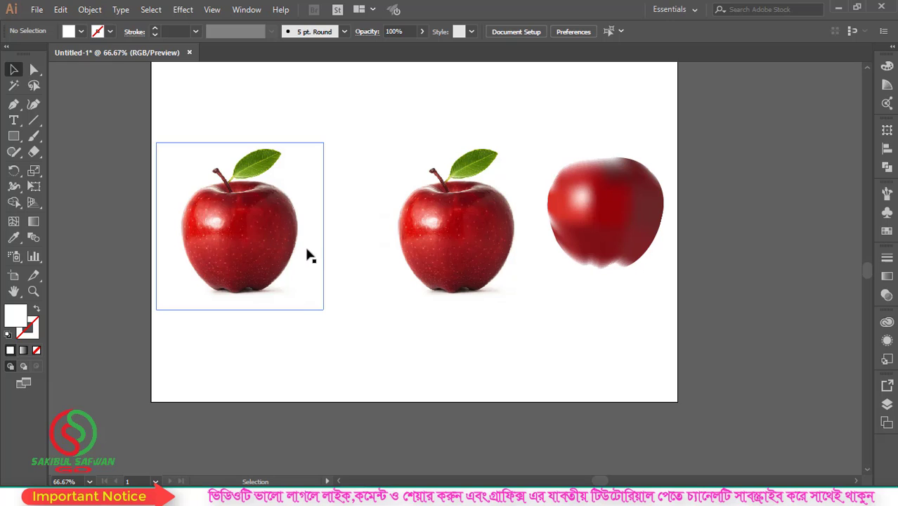
# Try adding six white mesh points across the middle and right side of the mesh apple beside the photos
pyautogui.keyDown('alt'); pyautogui.scroll(-1, 410, 244); pyautogui.keyUp('alt')
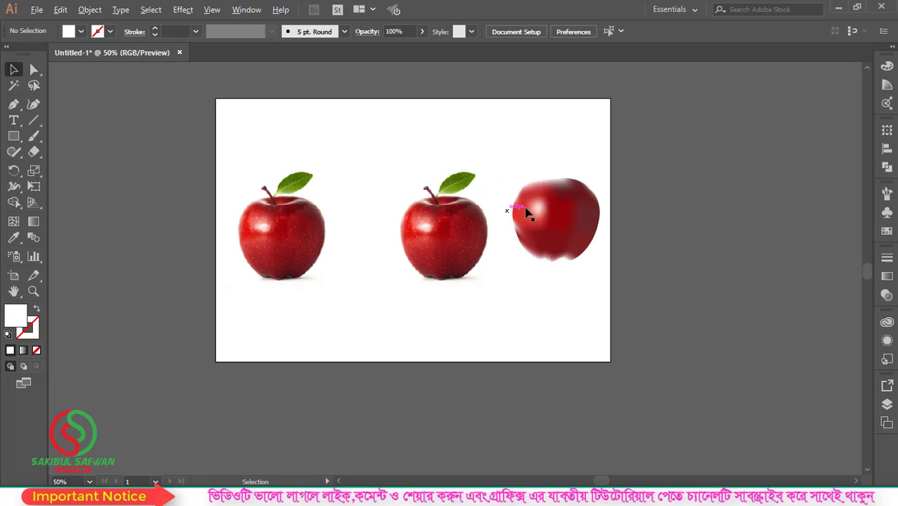
pyautogui.keyDown('alt'); pyautogui.scroll(1, 528, 214); pyautogui.keyUp('alt')
pyautogui.keyDown('alt'); pyautogui.scroll(2, 639, 219); pyautogui.keyUp('alt')
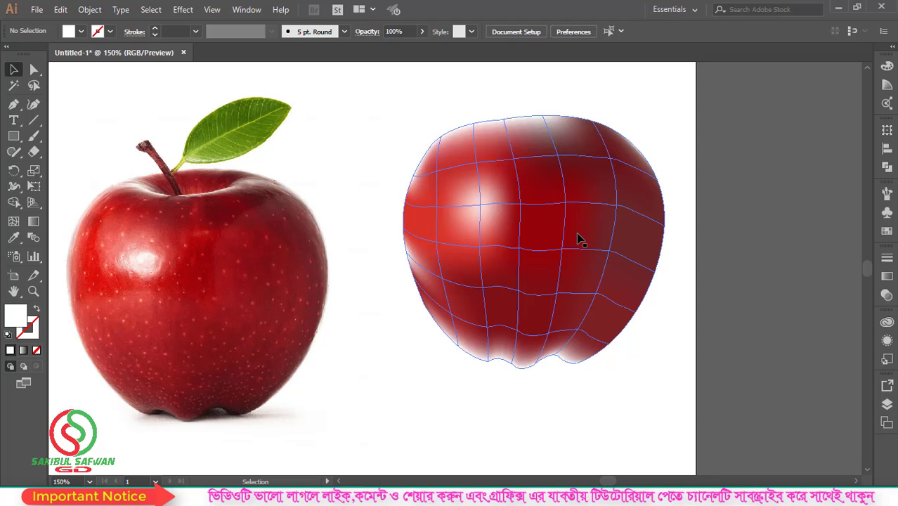
pyautogui.click(14, 222)
pyautogui.click(491, 244)
pyautogui.click(538, 232)
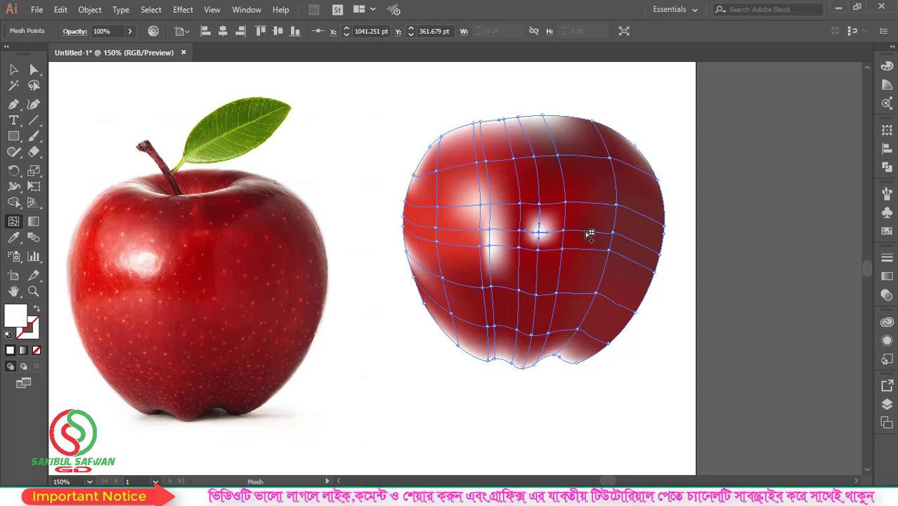
pyautogui.click(589, 233)
pyautogui.click(640, 190)
pyautogui.click(636, 262)
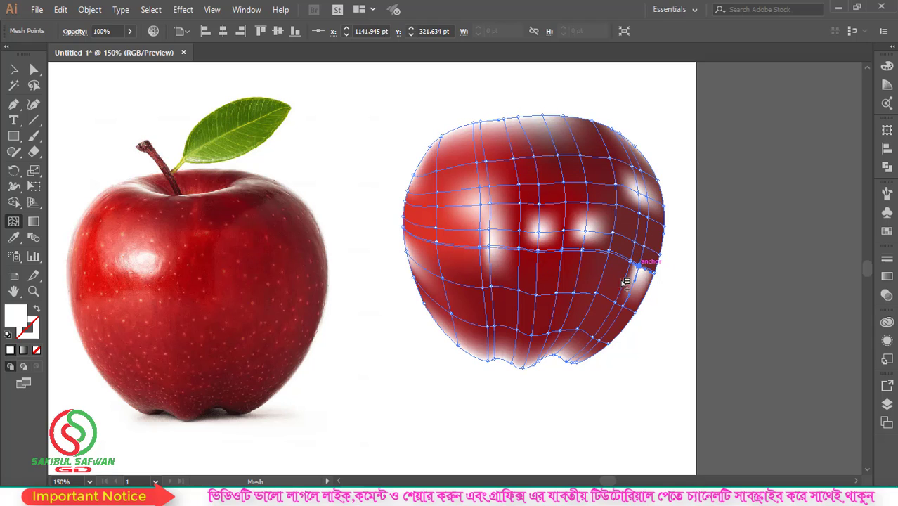
pyautogui.click(464, 234)
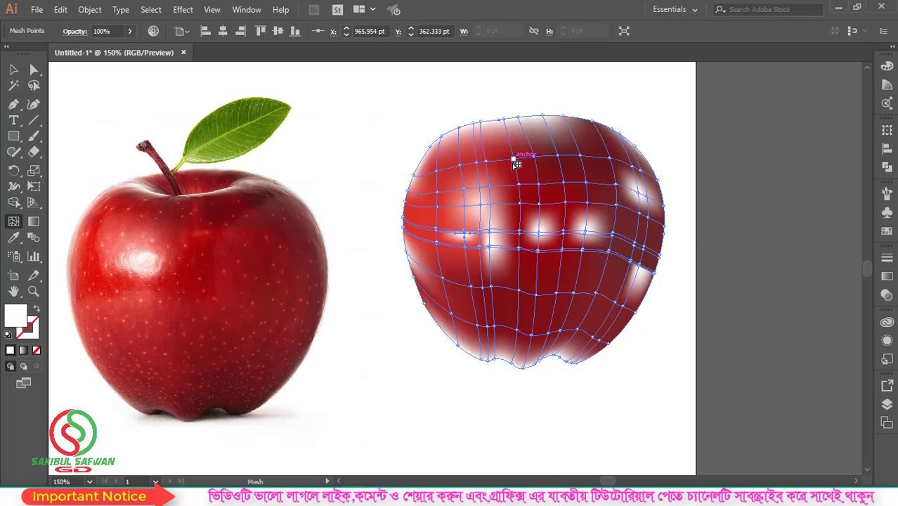
# Undo the added white mesh points and the apple's move, putting the mesh apple back over the traced photo
pyautogui.scroll(-1, 649, 160)
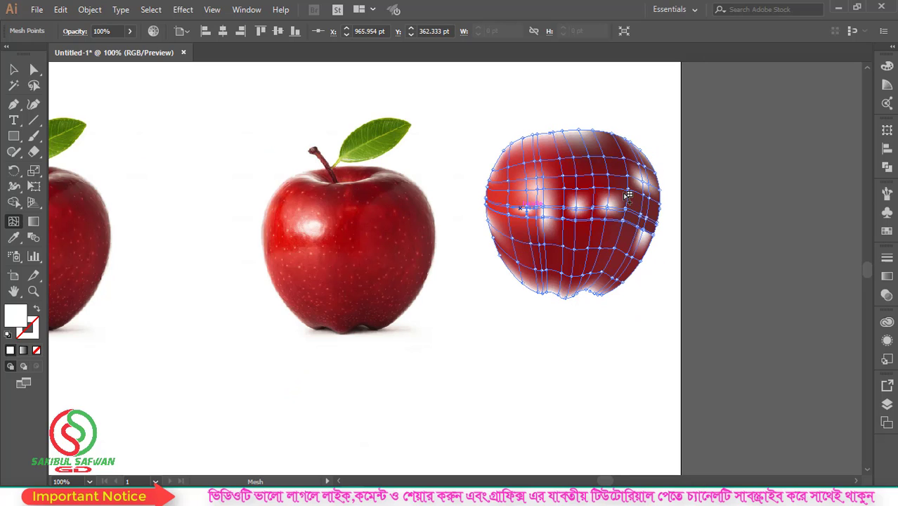
pyautogui.hotkey('ctrl', 'z')
pyautogui.hotkey('ctrl', 'z')
pyautogui.hotkey('ctrl', 'z')
pyautogui.hotkey('ctrl', 'z')
pyautogui.hotkey('ctrl', 'z')
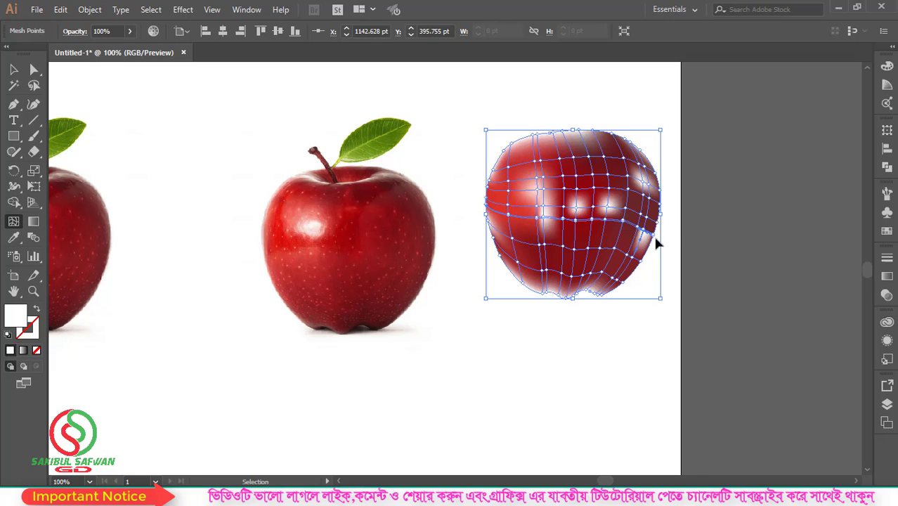
pyautogui.hotkey('ctrl', 'z')
pyautogui.hotkey('ctrl', 'z')
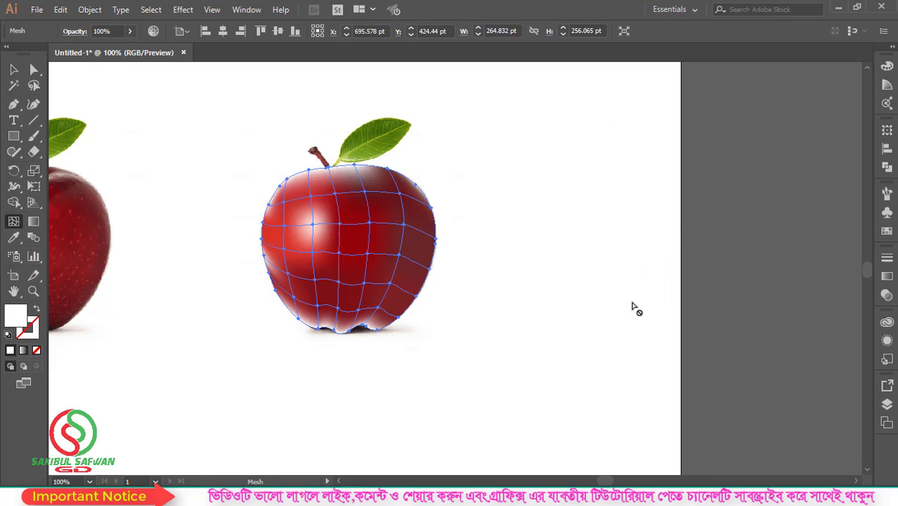
pyautogui.scroll(-1, 680, 213)
pyautogui.scroll(1, 415, 151)
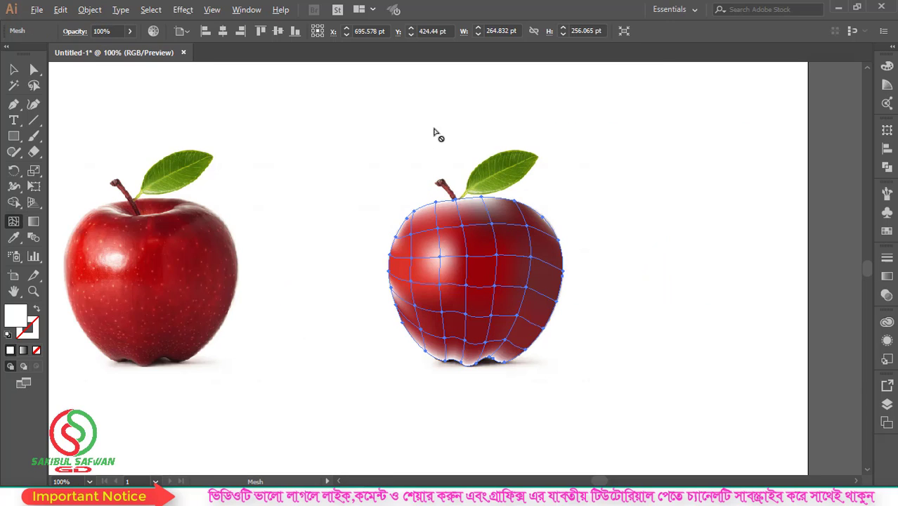